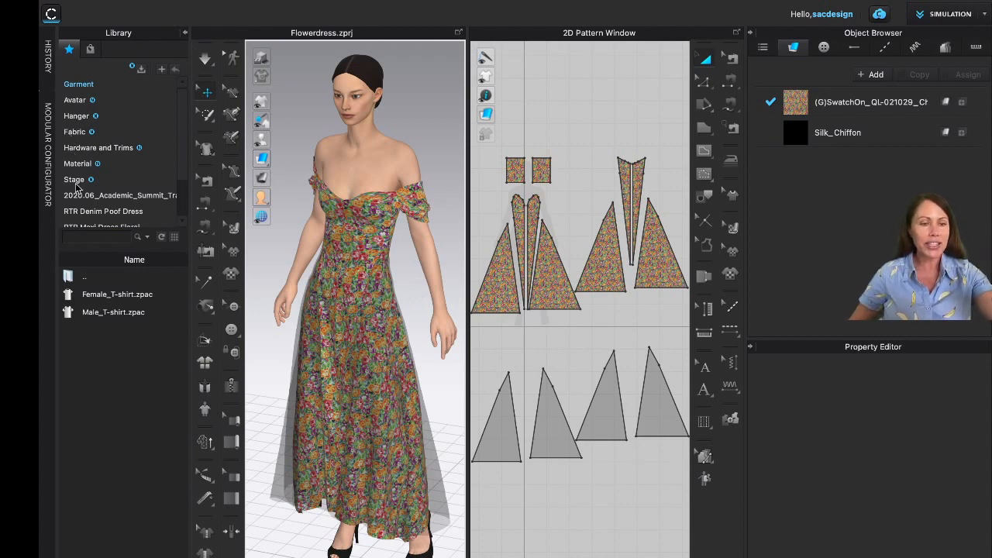
Load the Female_V2 motion FV2_01_No_Hands_Pose.mtn, moving avatar and garment to the start position with a 30 FPS transition animation
left_click(75, 101)
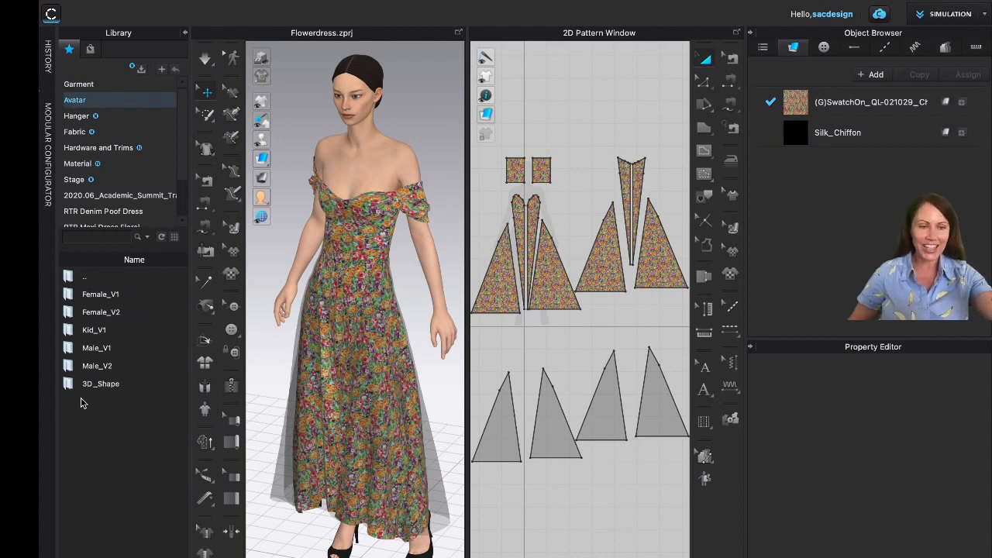
double_click(91, 313)
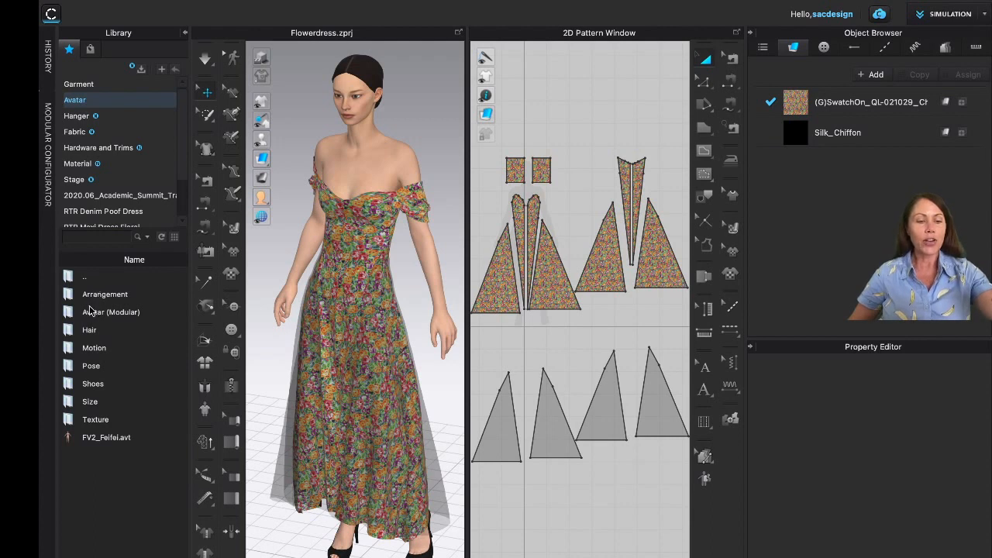
double_click(91, 349)
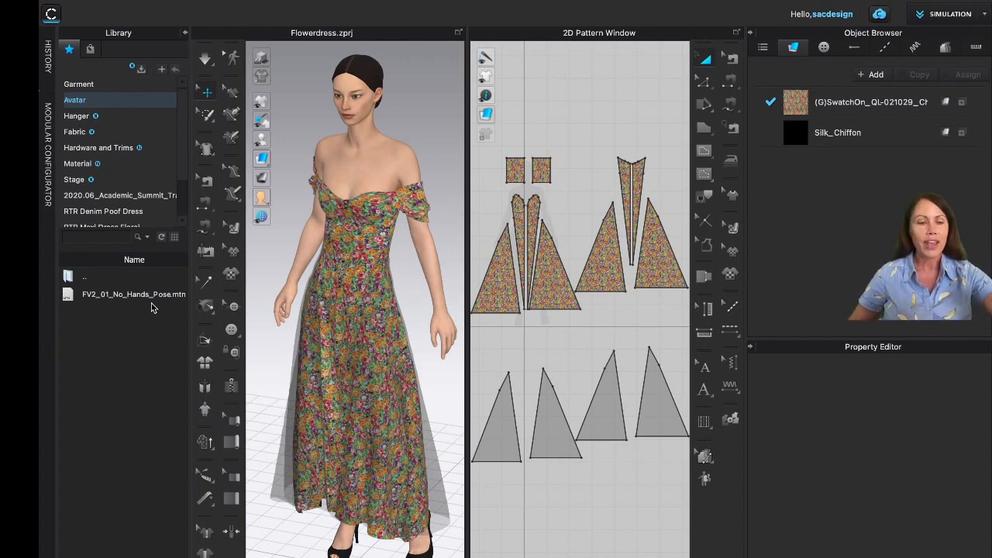
left_click_drag(123, 286, 396, 255)
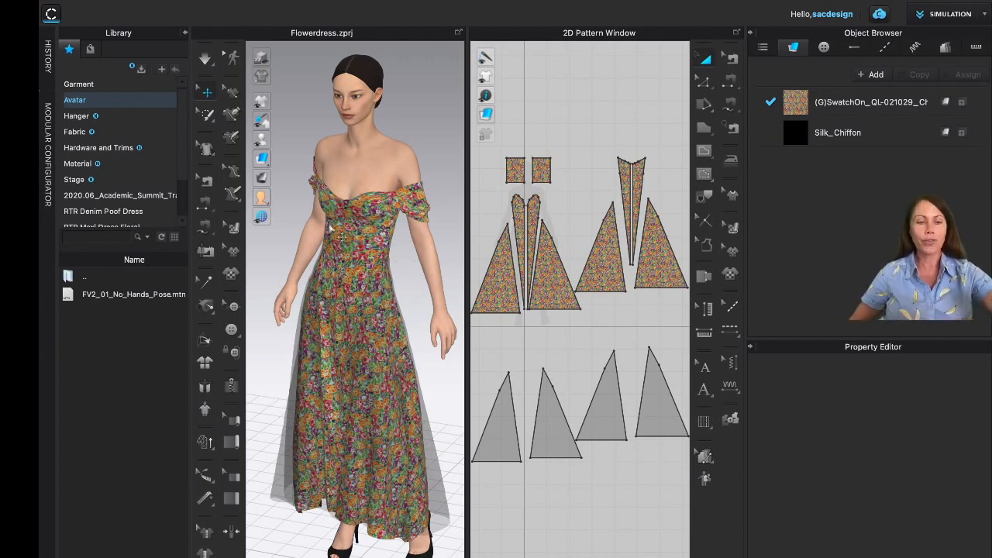
double_click(132, 294)
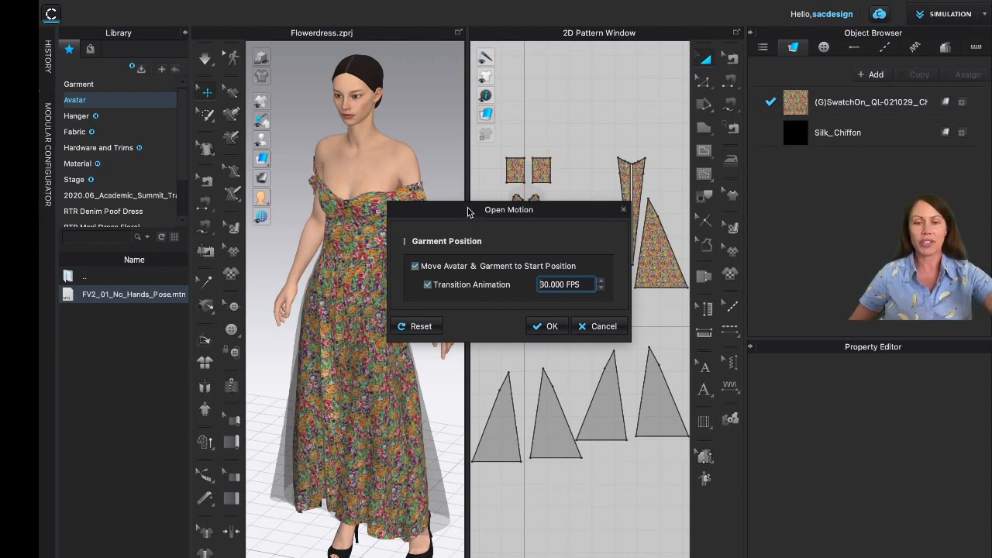
left_click_drag(474, 217, 409, 205)
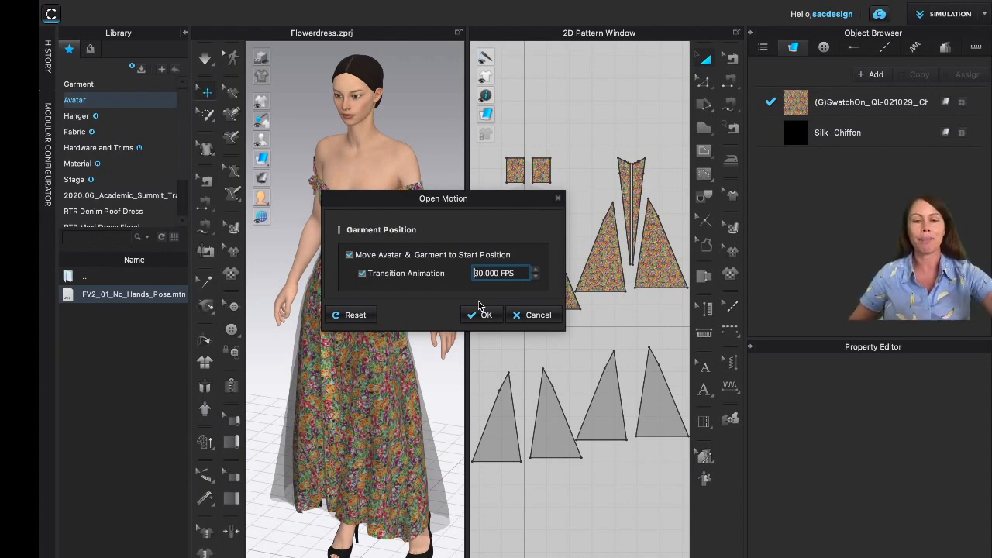
left_click(479, 314)
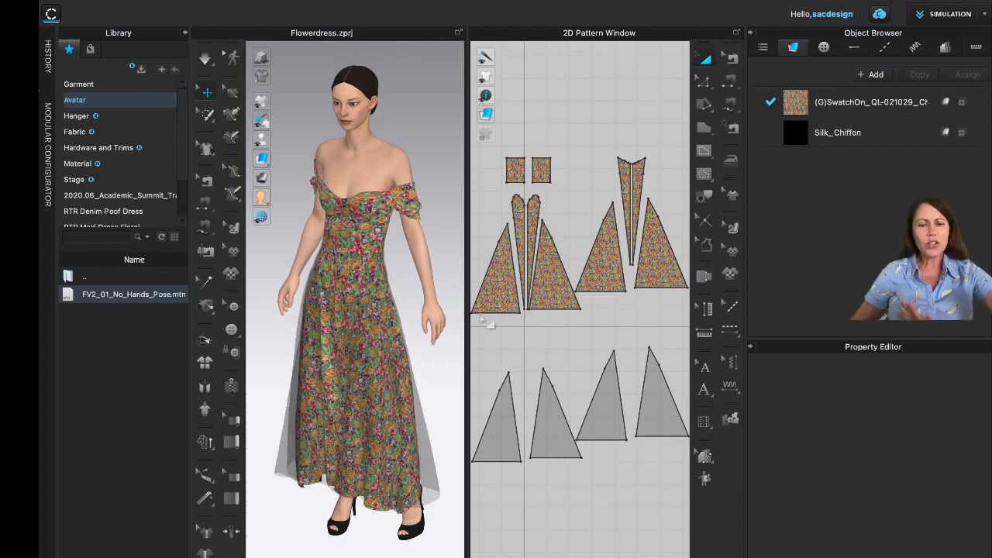
Run the simulation to settle the dress on the avatar in the motion's start pose
right_click_drag(364, 319, 415, 293)
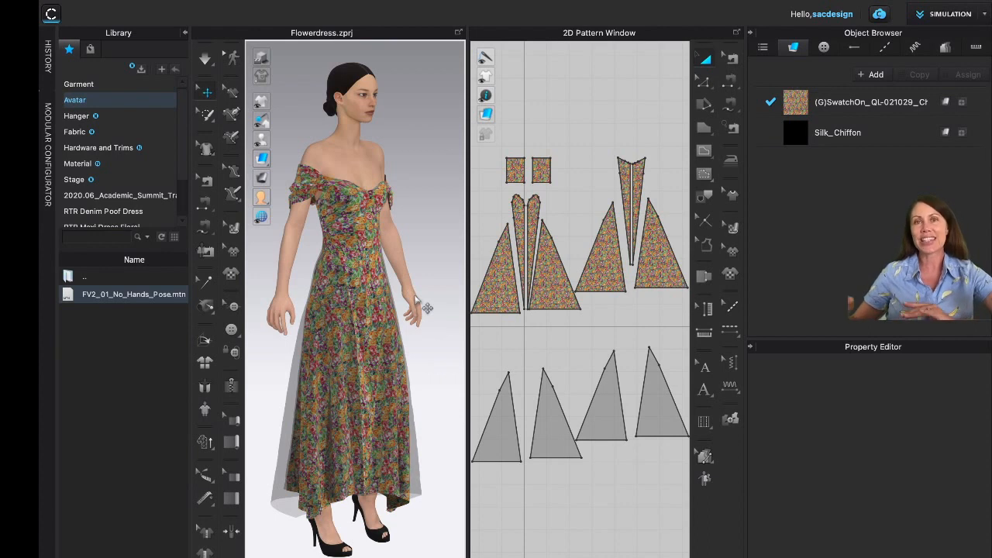
left_click(205, 59)
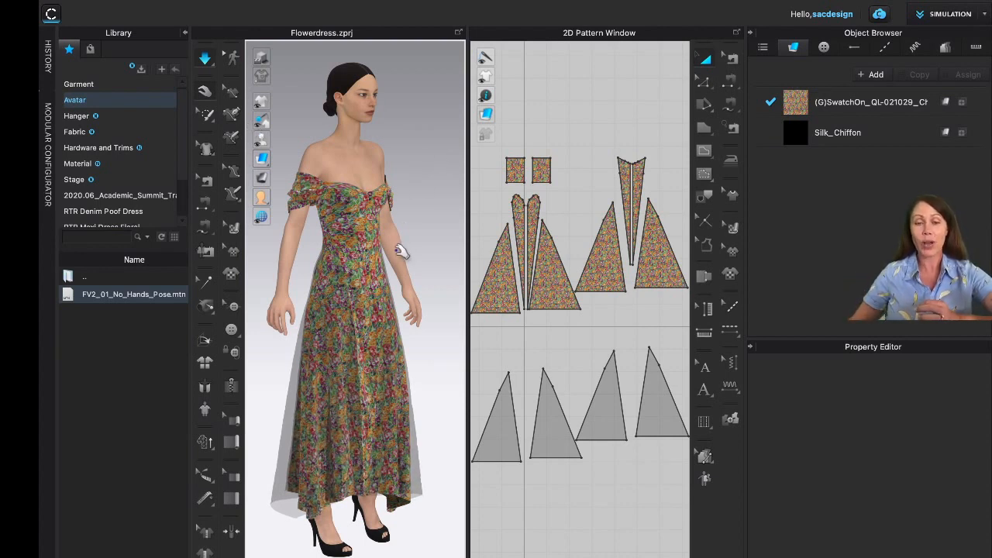
right_click_drag(402, 252, 368, 250)
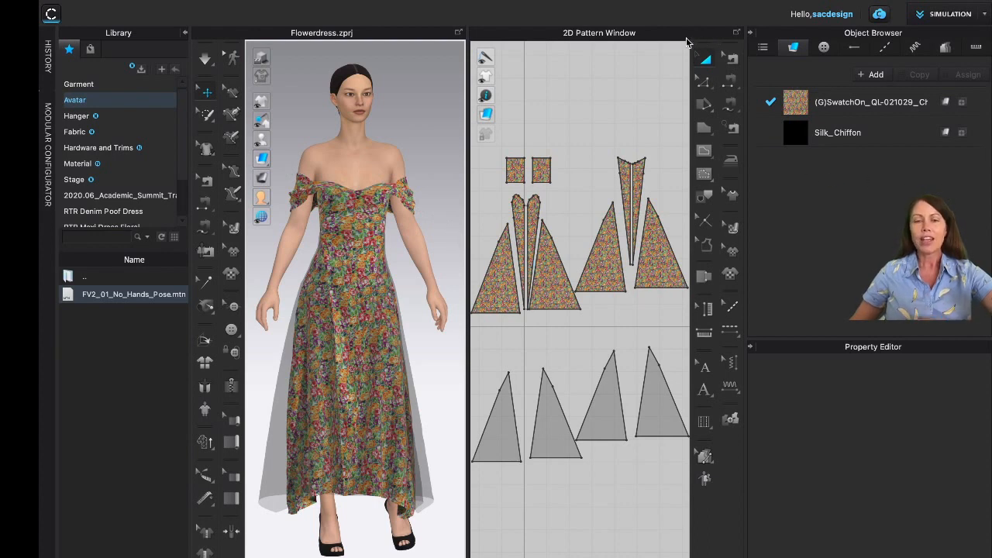
Switch to Animation mode and accept the change of simulation quality to Animation (Stable)
left_click(945, 15)
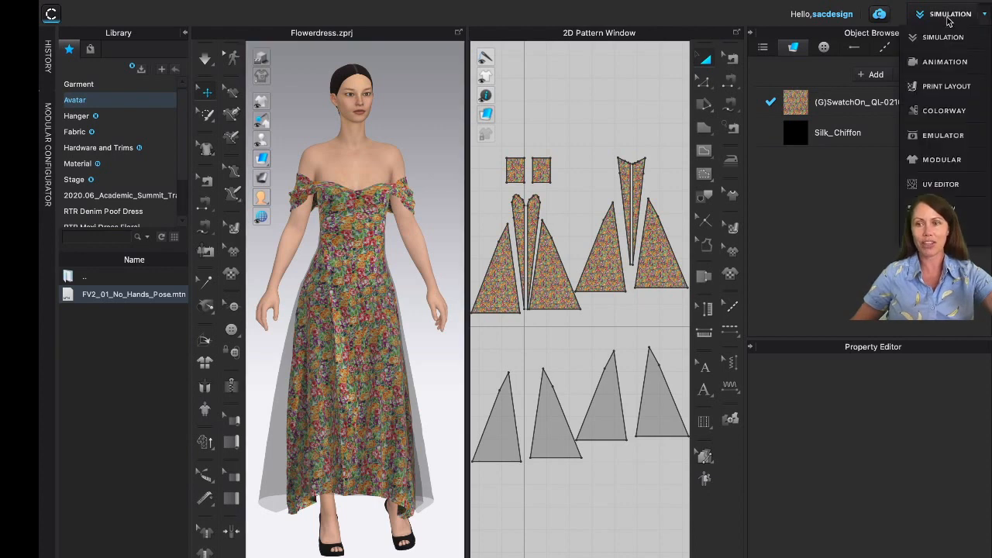
left_click(940, 63)
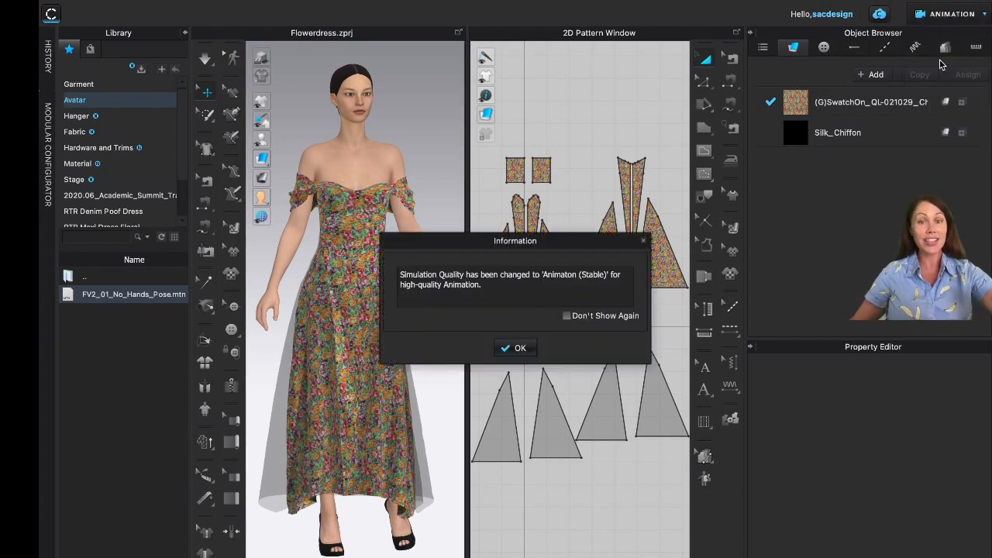
left_click(522, 347)
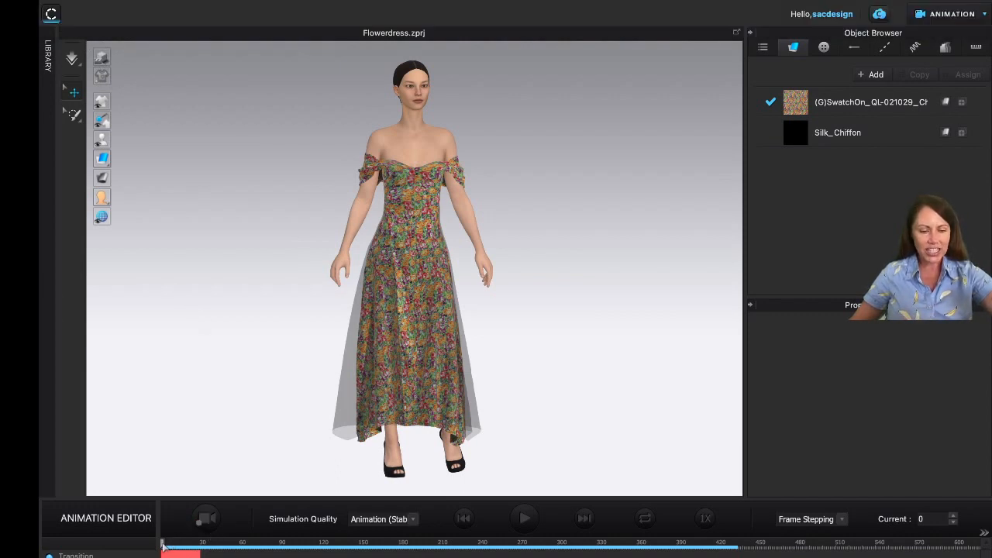
Preview the avatar's walk at frame 59 of the animation timeline
left_click_drag(163, 545, 239, 546)
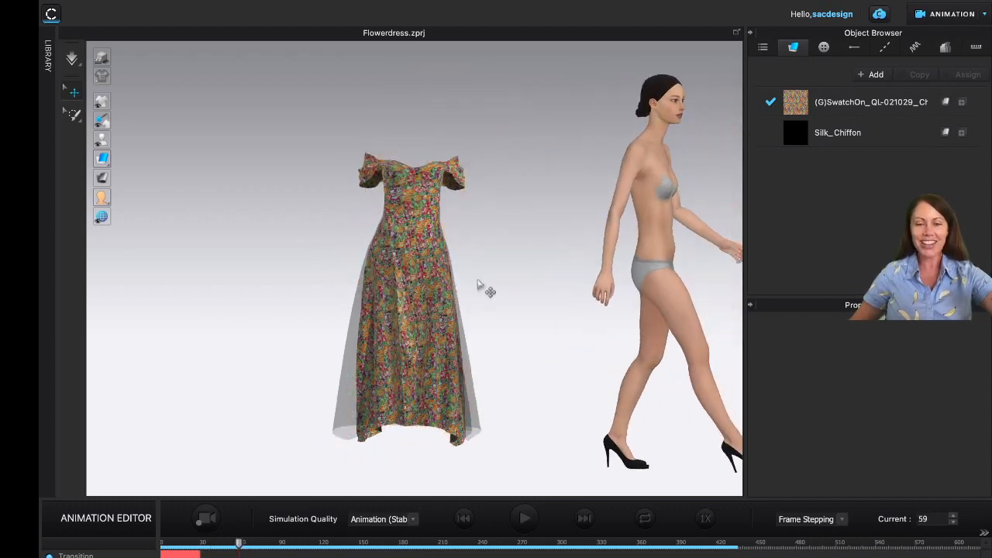
scroll(478, 285, "down", 5)
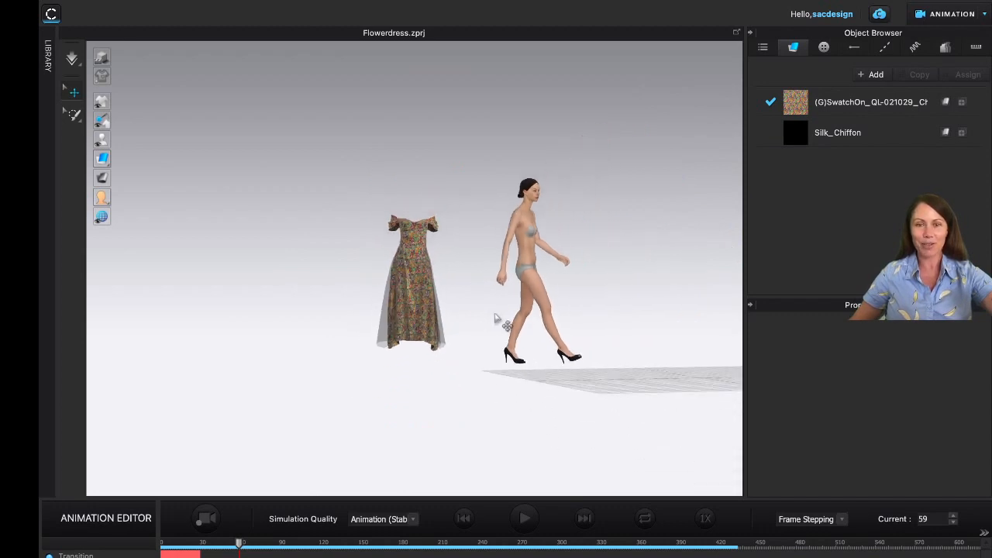
scroll(493, 306, "down", 2)
scroll(496, 307, "up", 5)
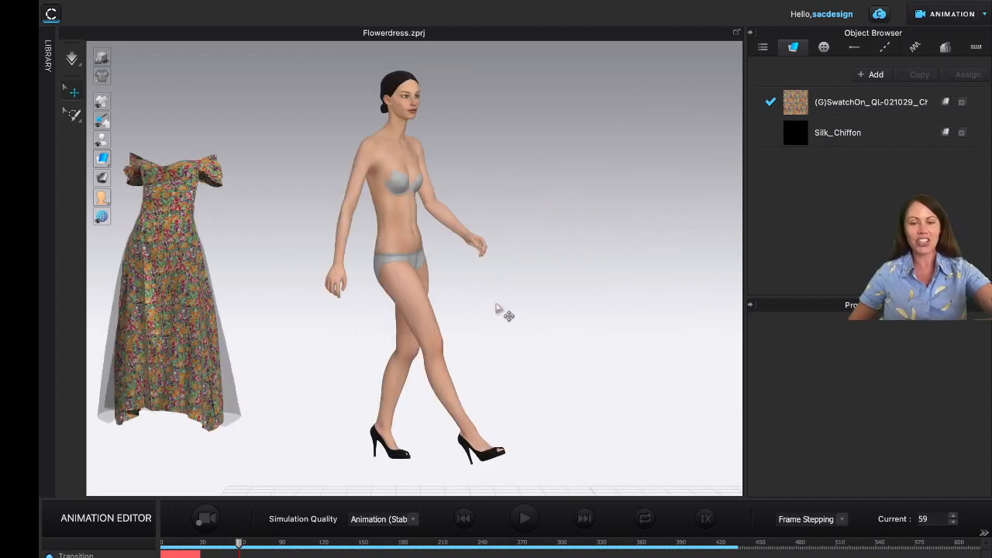
scroll(498, 307, "down", 3)
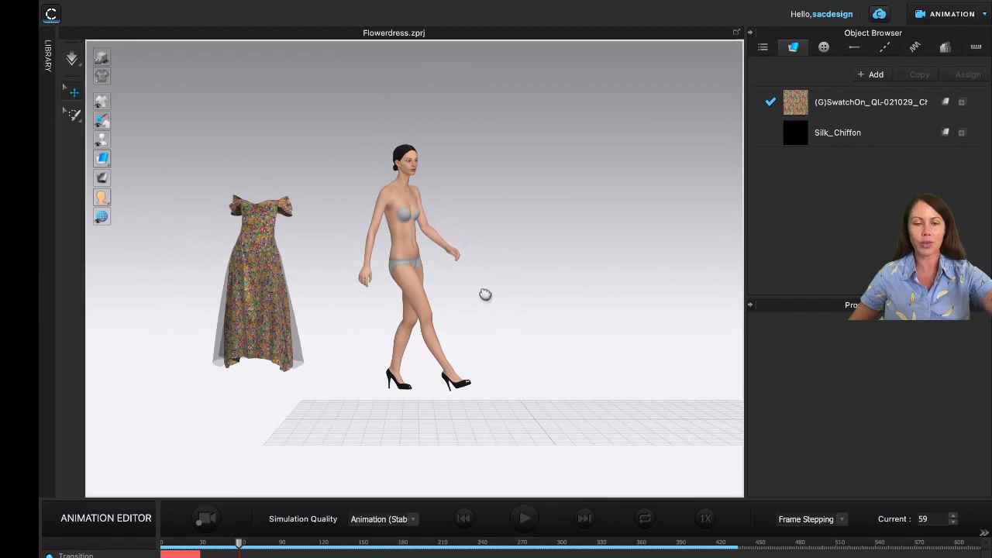
middle_click_drag(485, 289, 403, 286)
right_click_drag(400, 285, 393, 309)
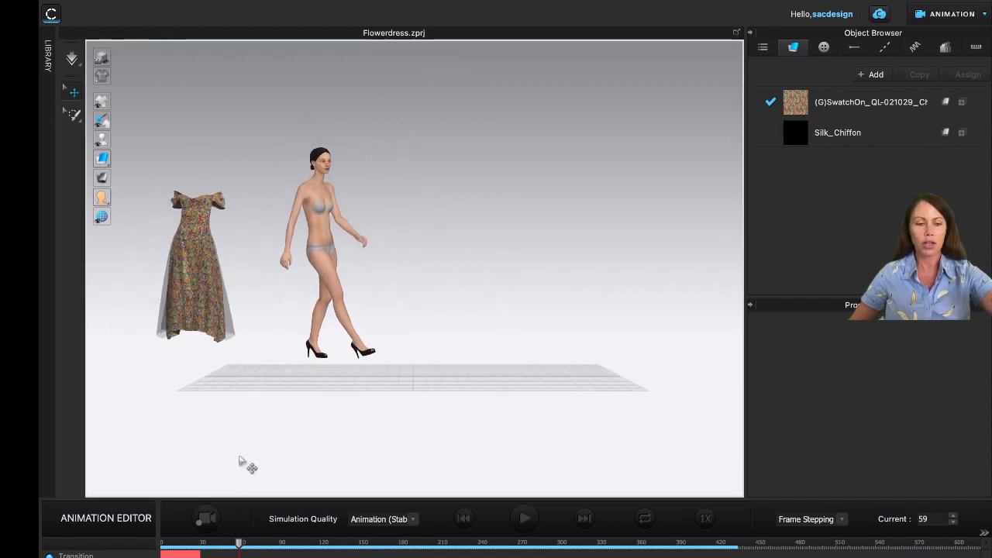
Record the garment animation from frame 0 and stop the recording at about frame 91
left_click_drag(241, 545, 130, 547)
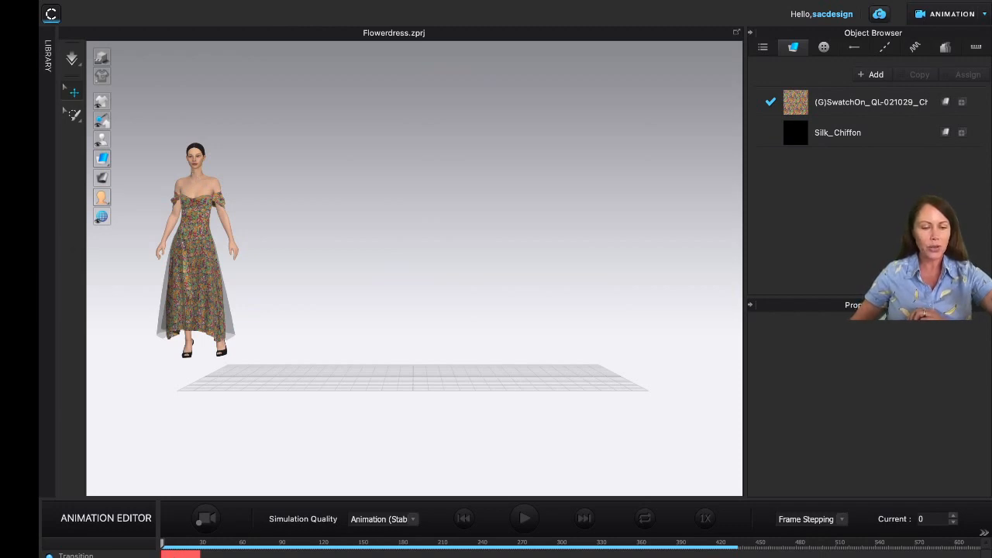
left_click(173, 544)
left_click_drag(177, 545, 124, 543)
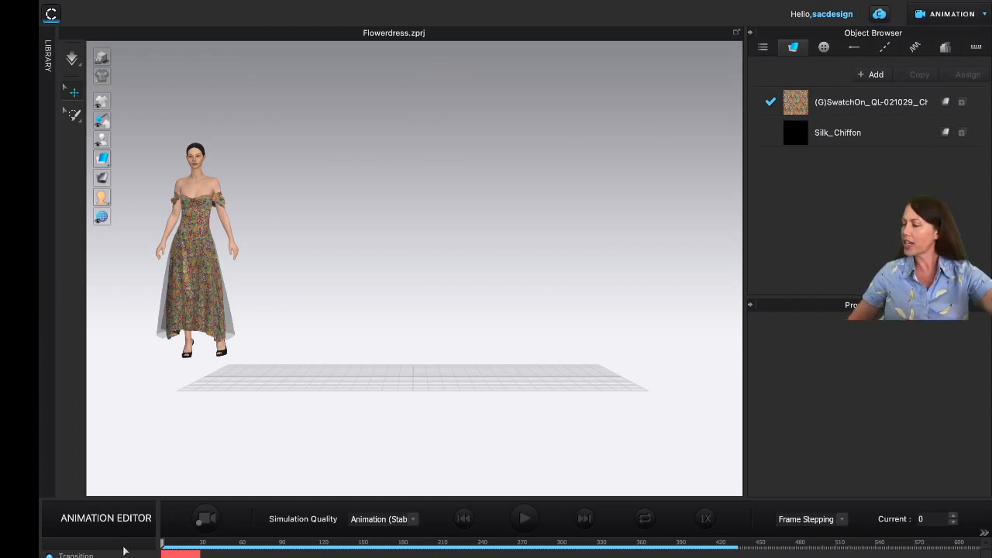
left_click(201, 526)
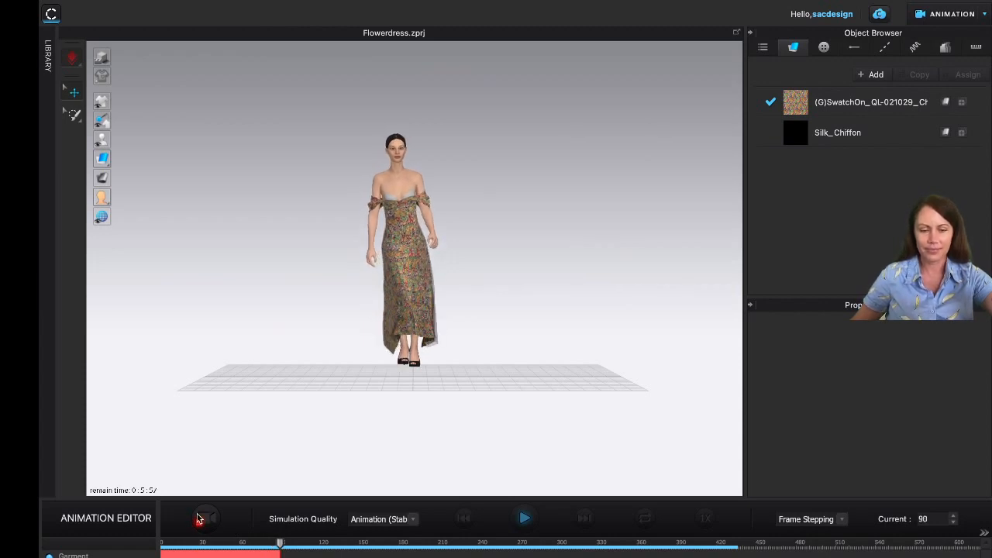
left_click(199, 522)
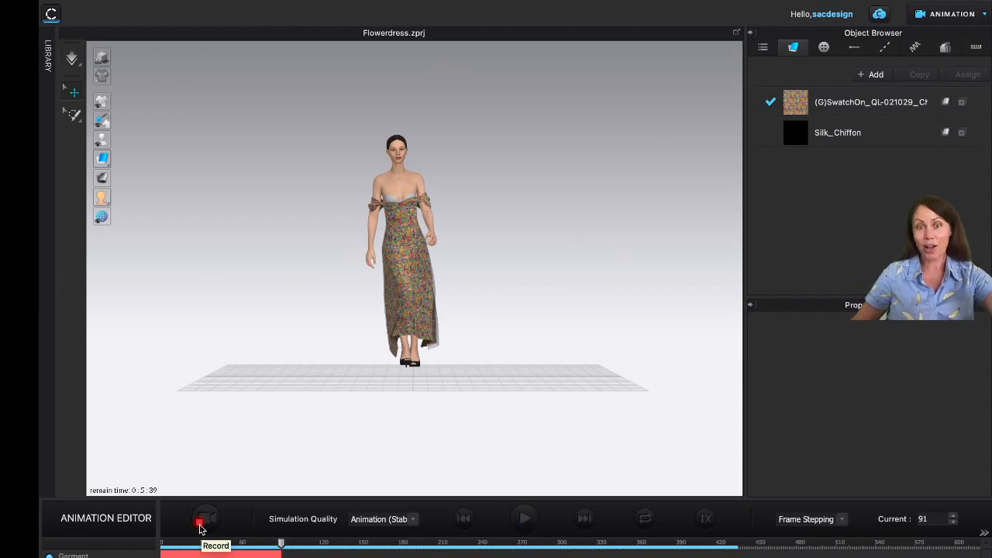
Return the animation to frame 0 and switch back to Simulation mode
left_click_drag(282, 544, 133, 544)
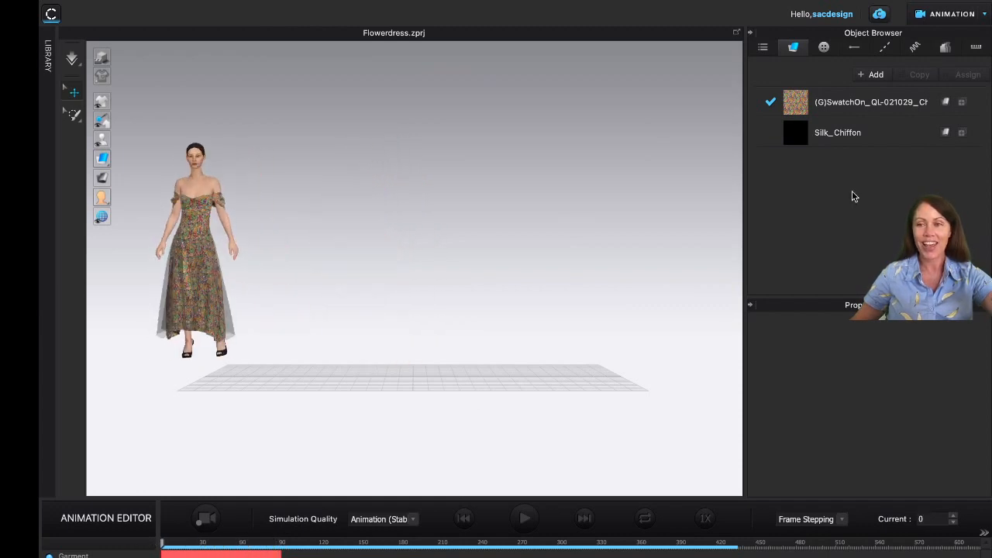
left_click(944, 13)
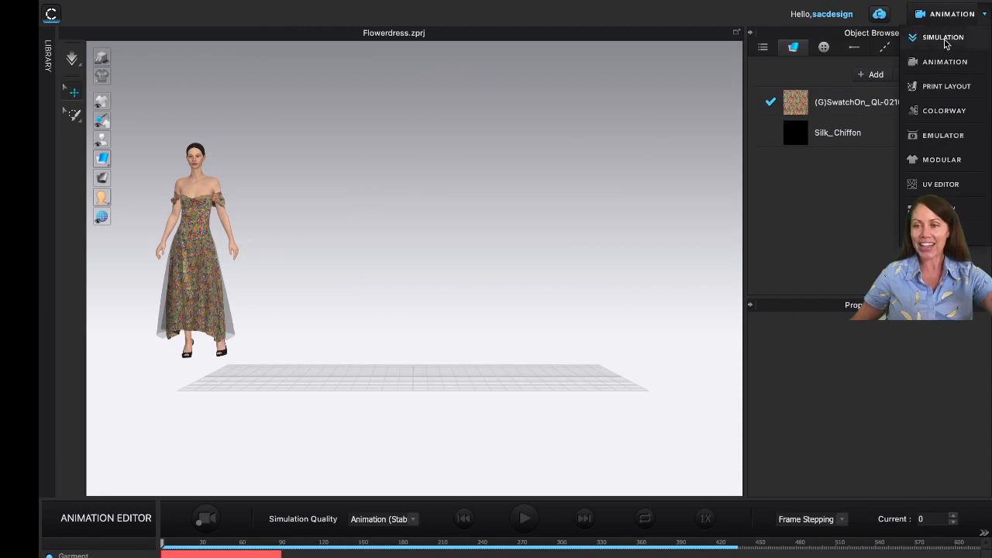
left_click(943, 37)
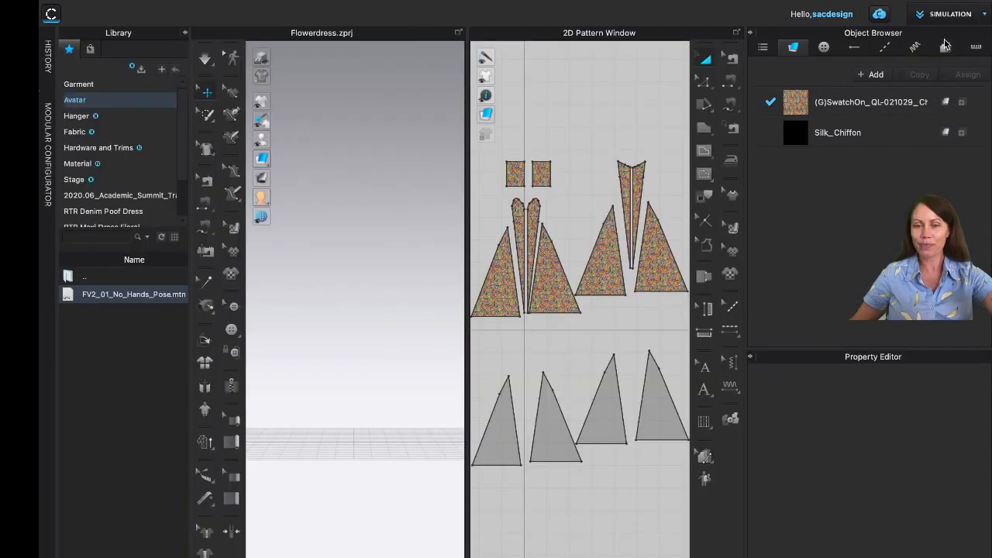
Tack the neckline edge of the dress bodice to the bra cup beneath it using Tack on Avatar
scroll(349, 322, "down", 3)
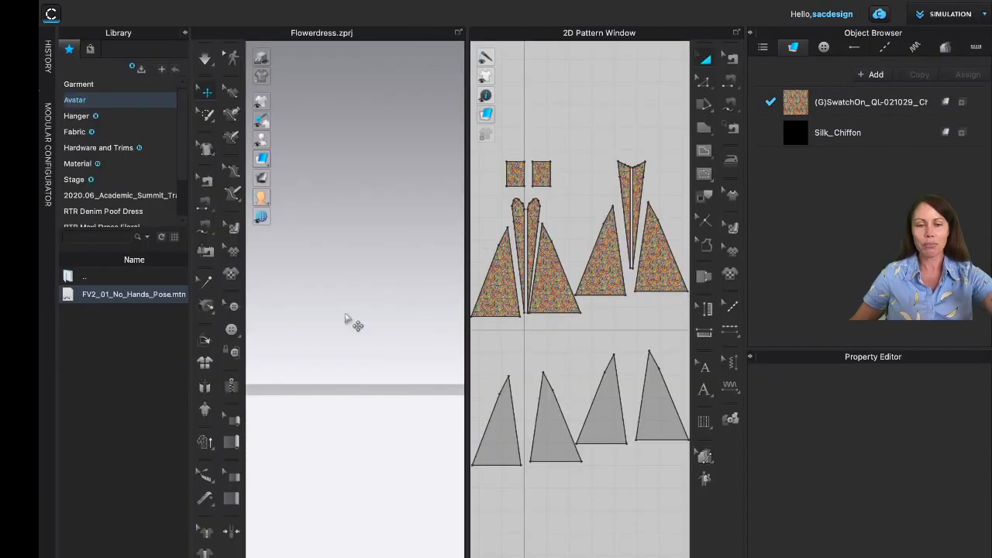
scroll(347, 319, "up", 8)
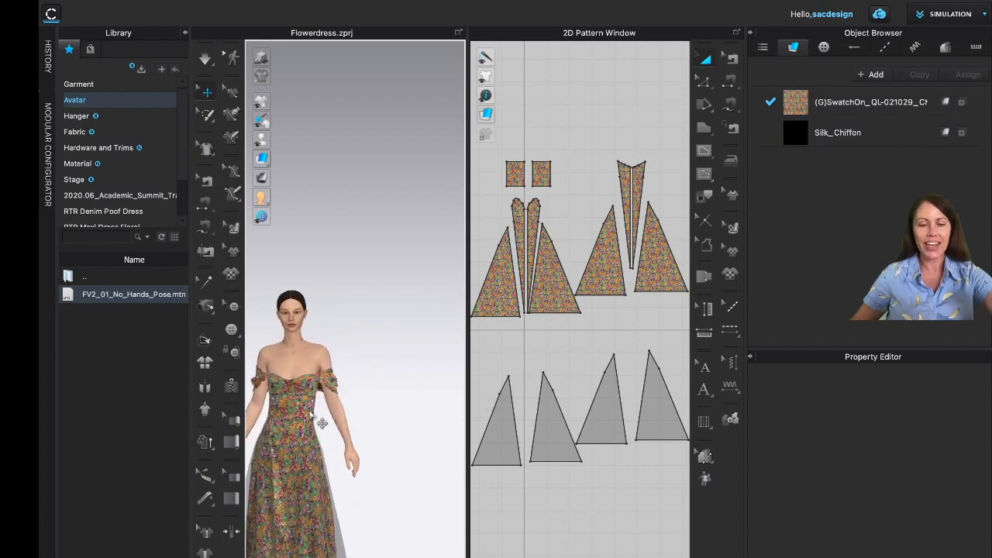
scroll(394, 351, "up", 6)
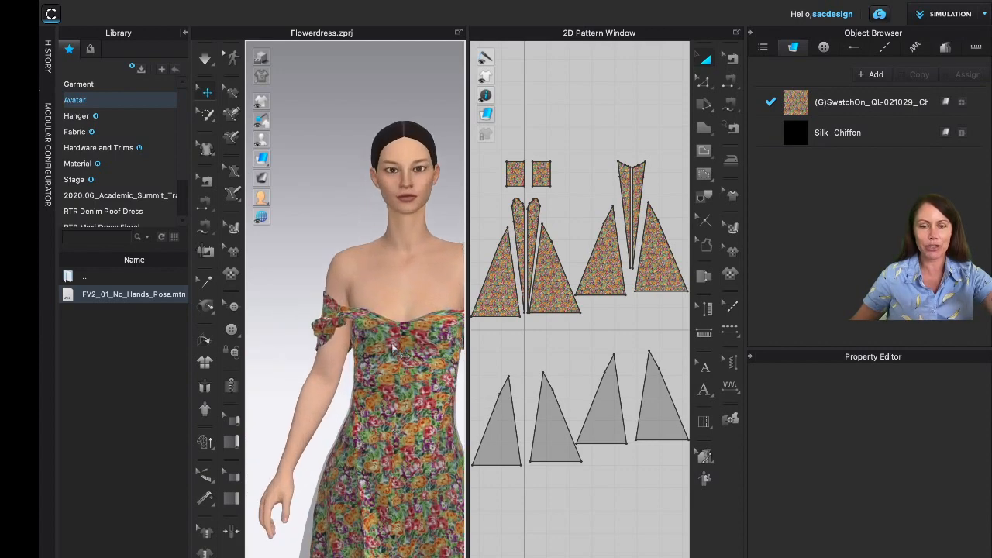
scroll(393, 350, "up", 3)
scroll(395, 363, "up", 4)
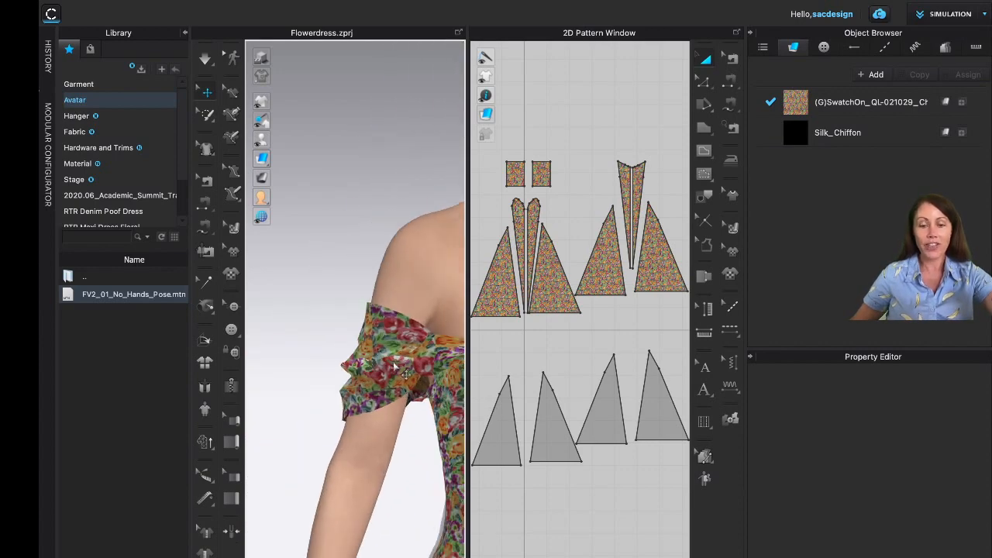
middle_click_drag(406, 373, 287, 328)
scroll(343, 342, "up", 2)
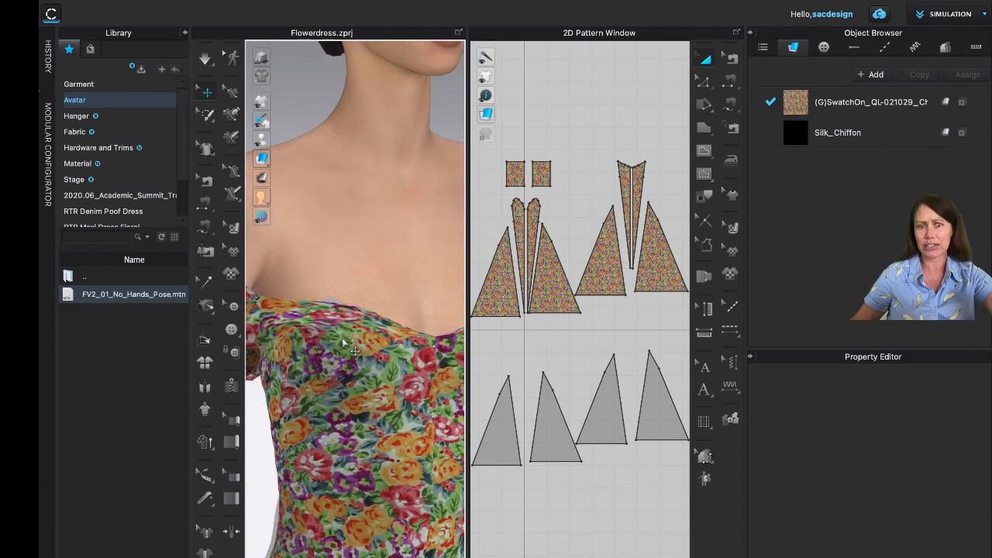
scroll(344, 341, "up", 3)
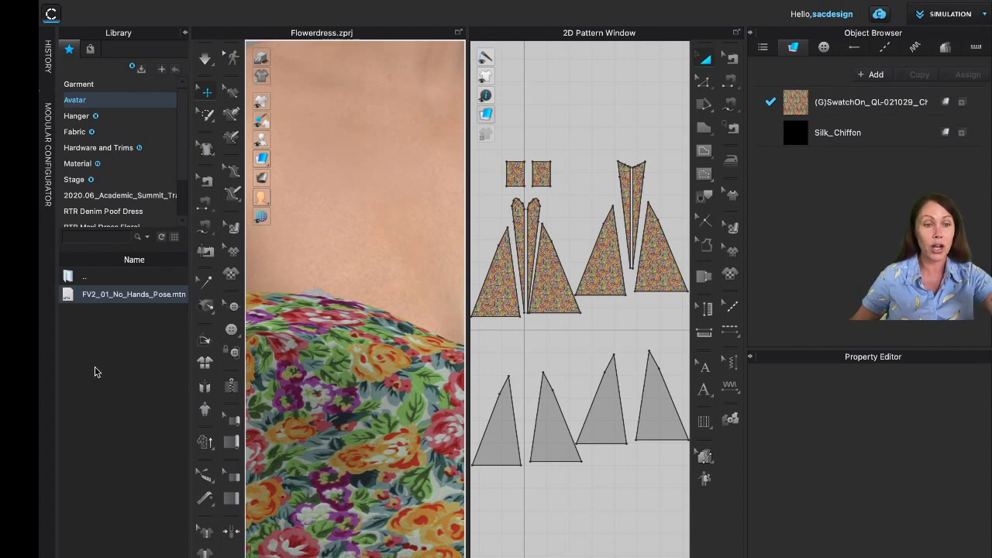
left_click(205, 311)
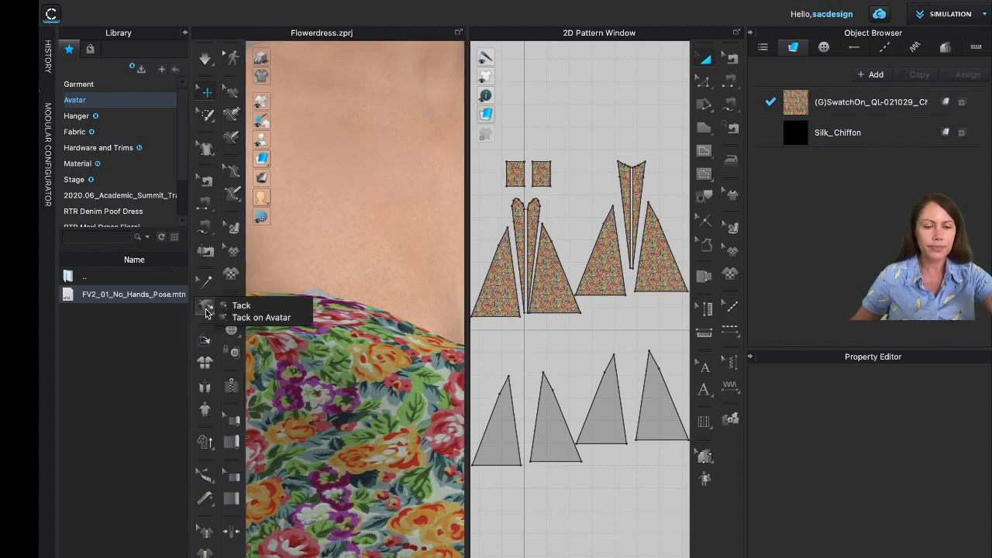
left_click(256, 317)
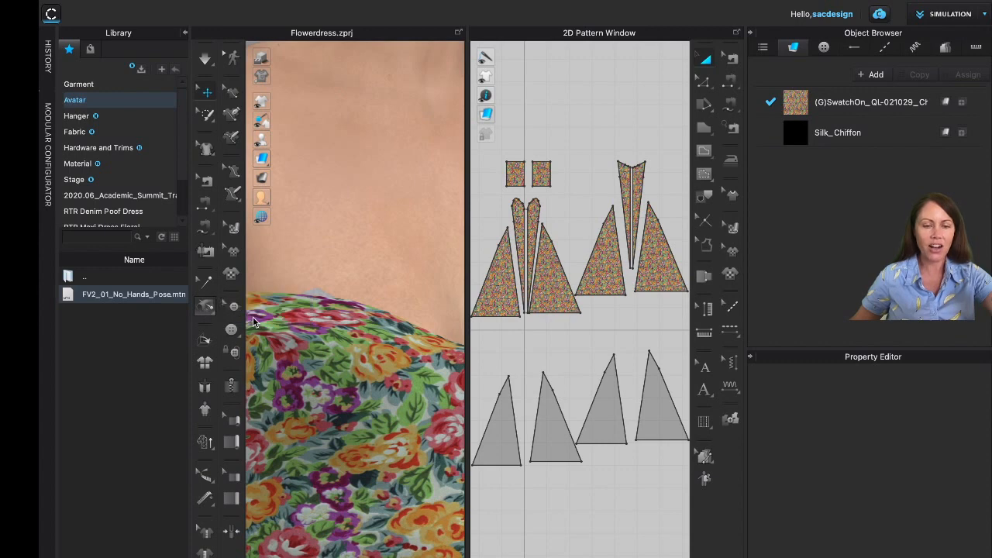
left_click(311, 301)
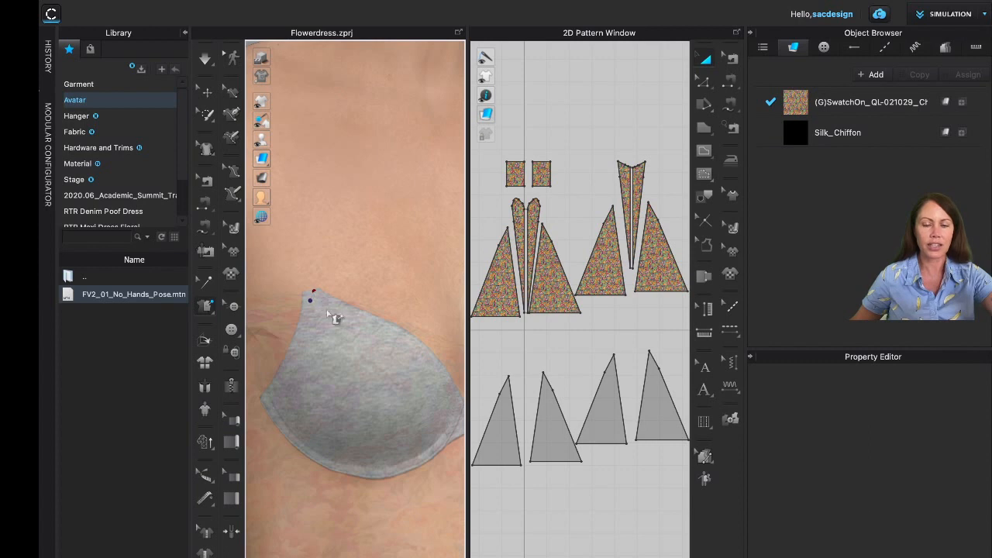
left_click(338, 348)
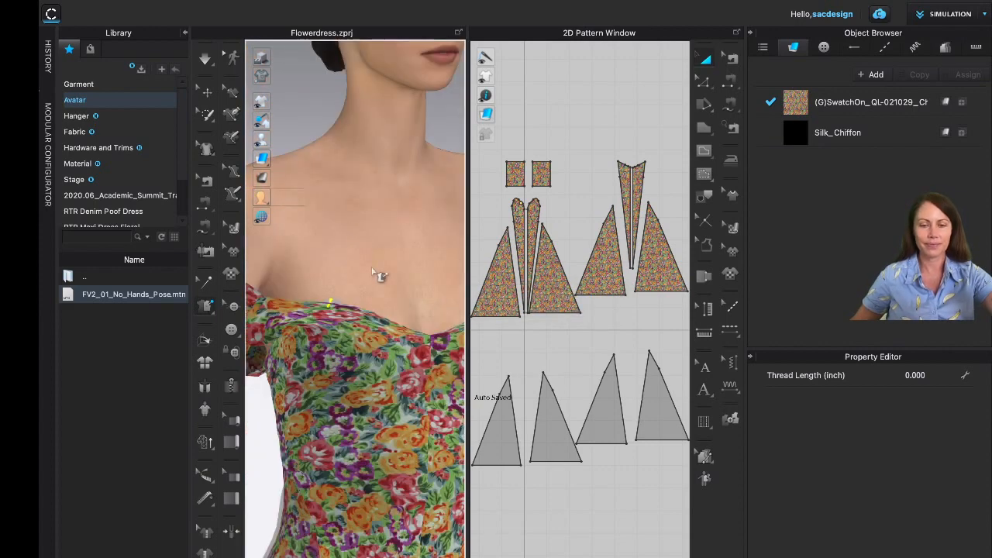
Tack the dress neckline edge over the avatar's other breast to the bra cup beneath it using Tack on Avatar
scroll(375, 287, "down", 3)
right_click_drag(375, 287, 385, 234)
scroll(385, 234, "up", 3)
scroll(403, 310, "up", 2)
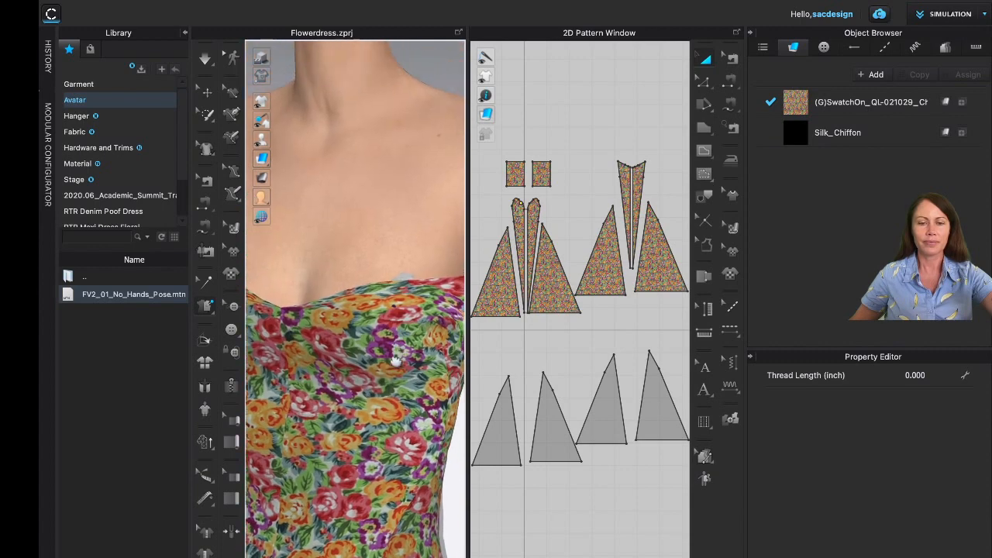
middle_click_drag(411, 323, 417, 353)
scroll(416, 353, "up", 2)
right_click_drag(421, 344, 431, 316)
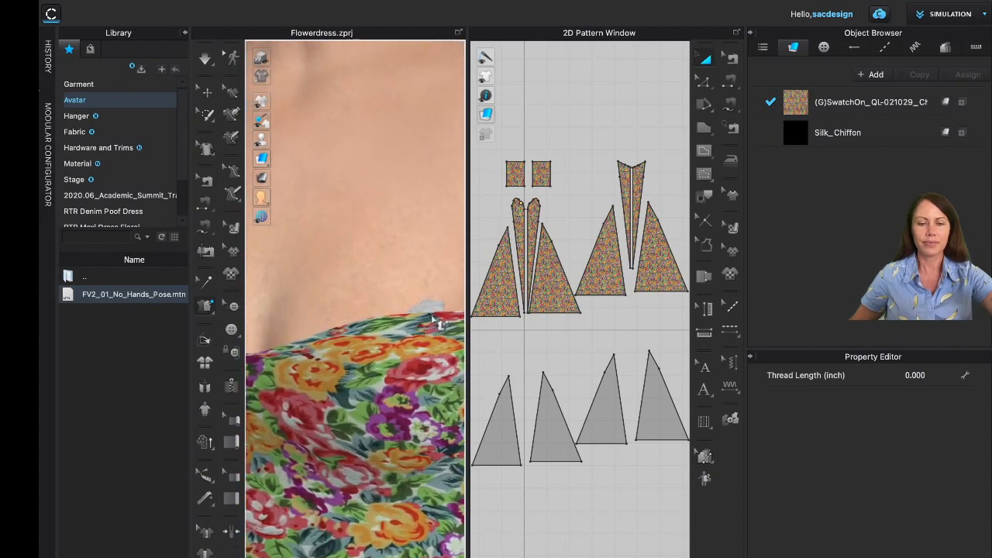
left_click_drag(440, 323, 441, 325)
key("2")
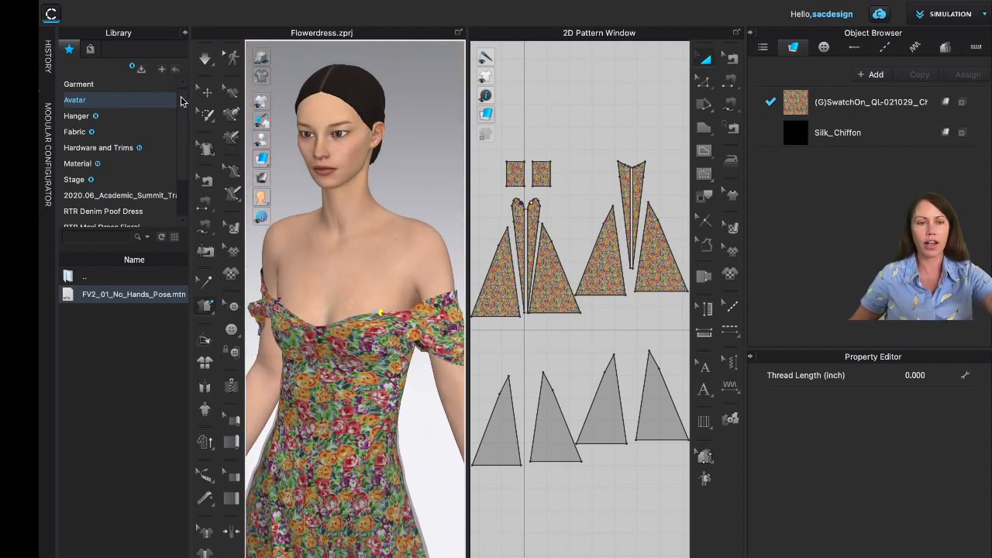
Simulate the dress with the new tacks and switch to Animation mode
left_click(205, 59)
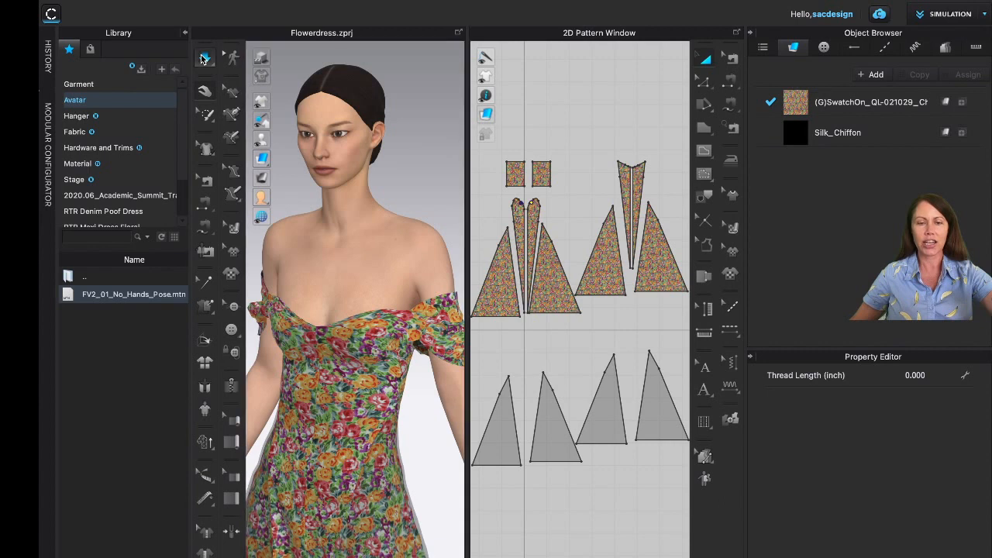
left_click(937, 17)
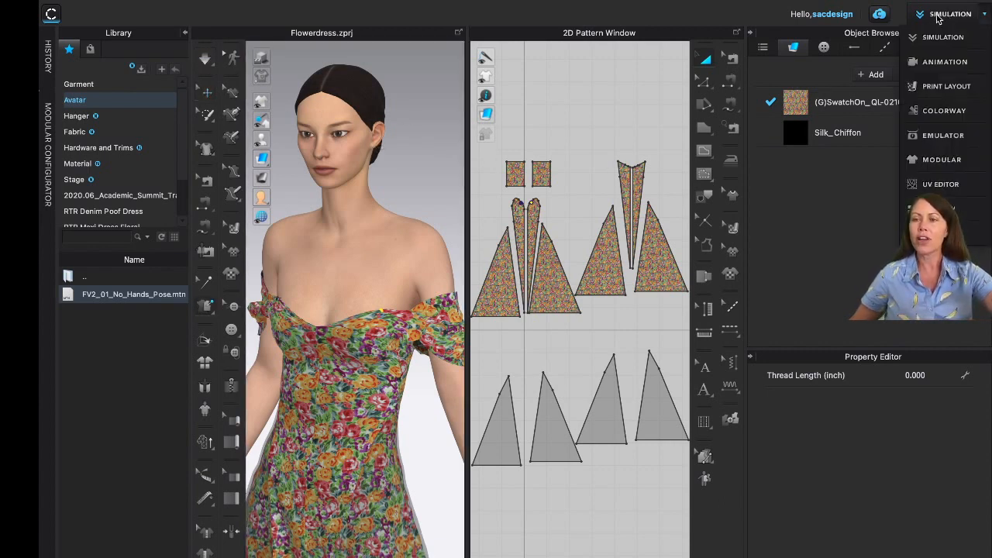
left_click(941, 62)
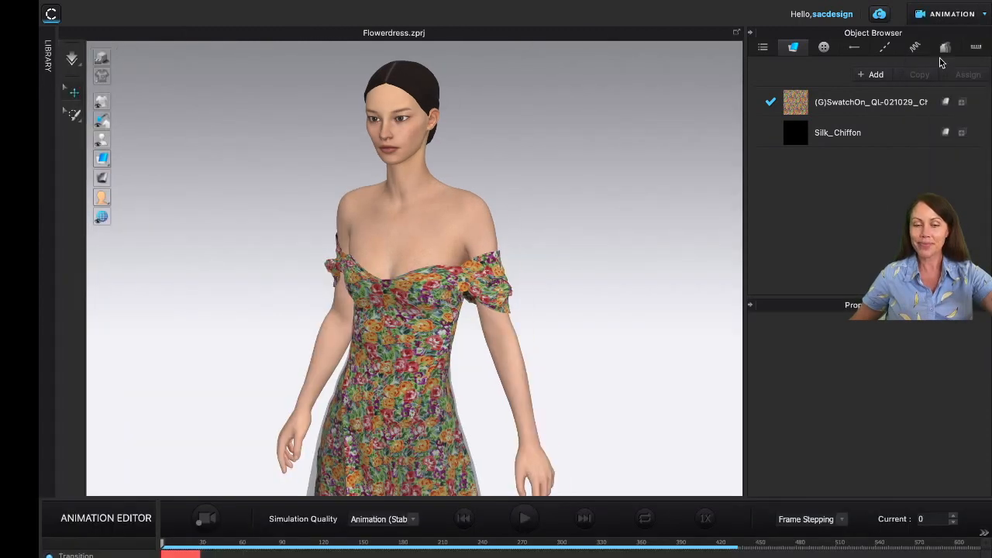
Record the garment animation from frame 0 through frame 436 and return the timeline to frame 0
scroll(387, 375, "down", 5)
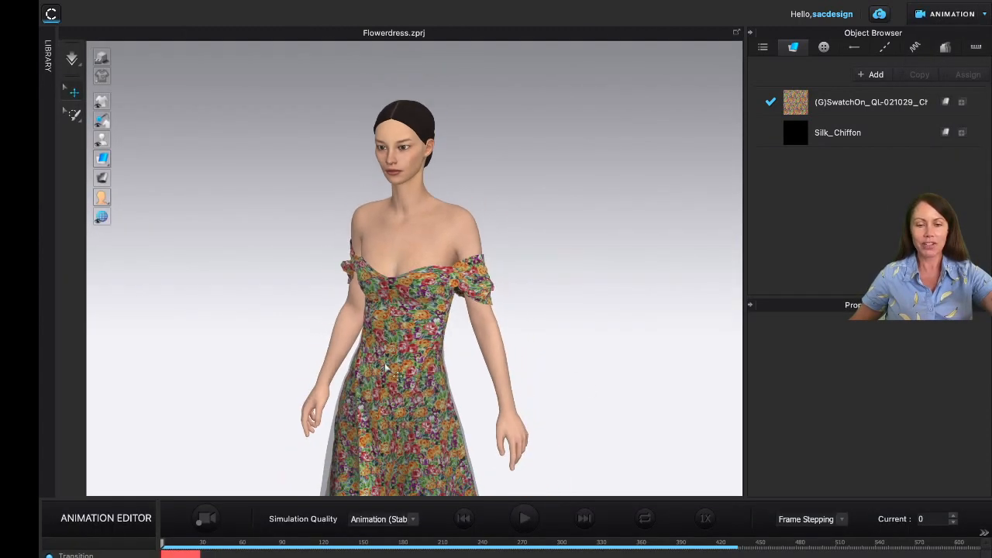
scroll(388, 375, "down", 3)
scroll(383, 364, "up", 2)
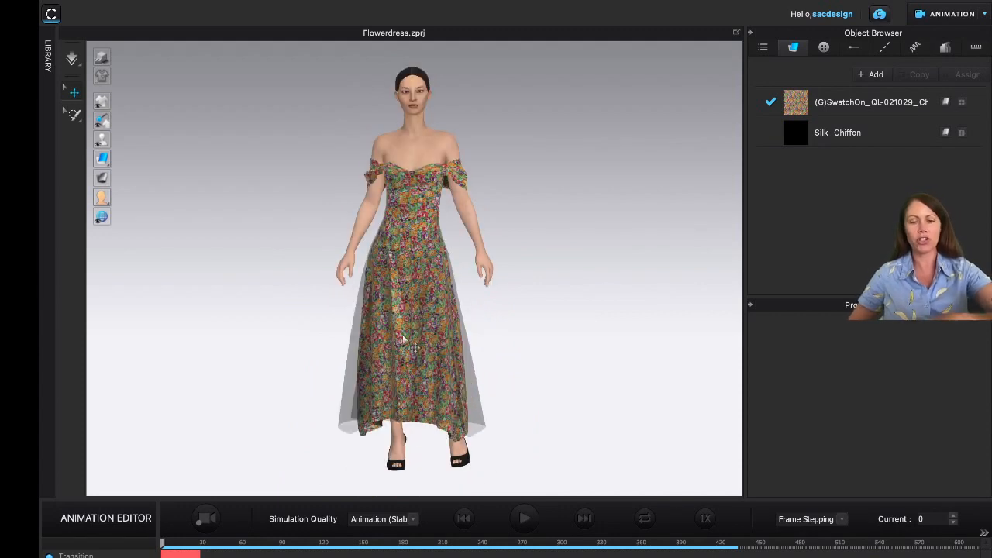
scroll(399, 349, "down", 2)
middle_click_drag(649, 332, 435, 360)
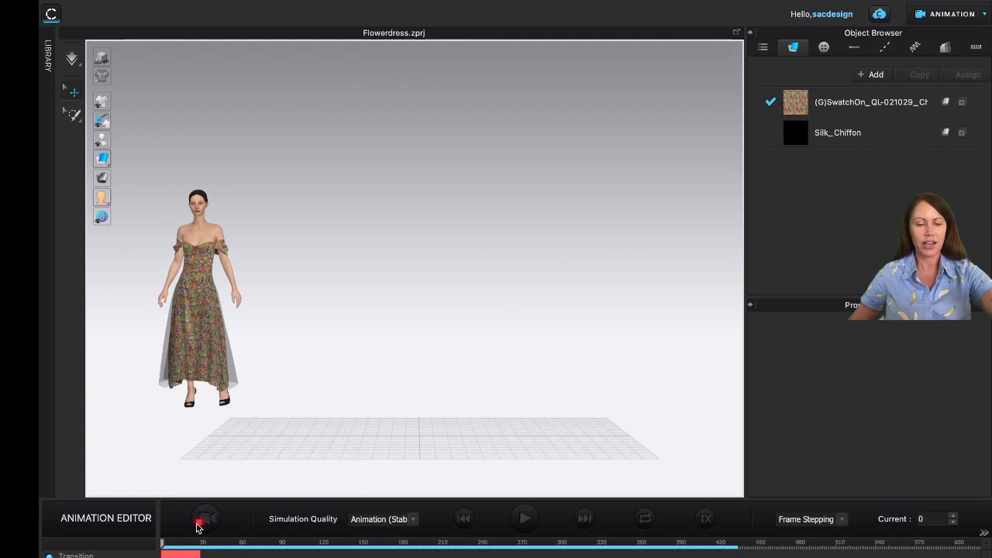
left_click_drag(164, 544, 116, 539)
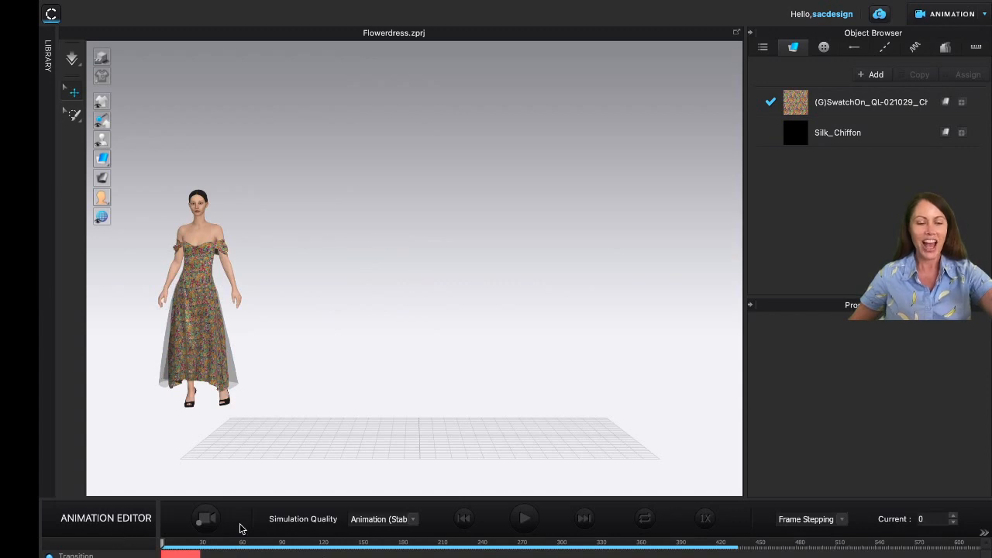
left_click(206, 519)
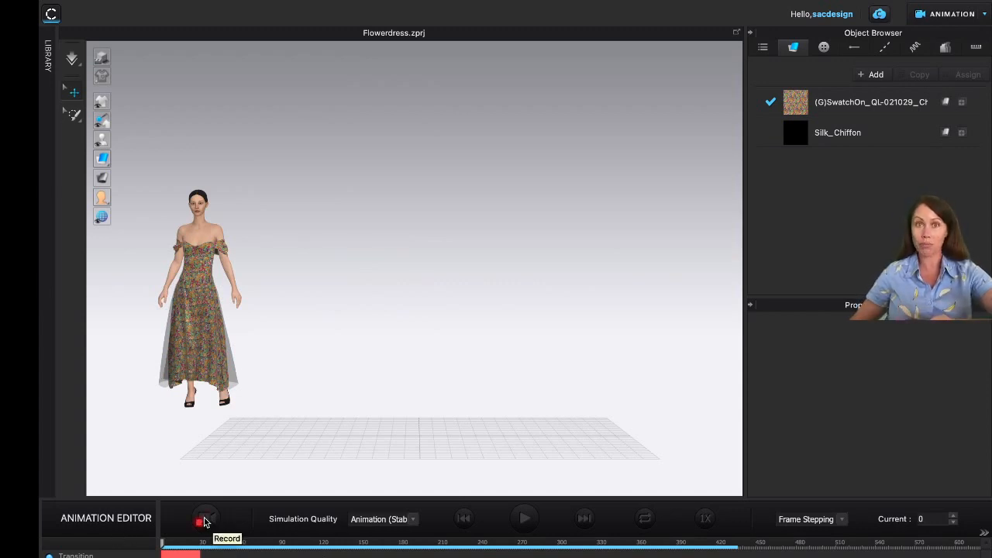
left_click(206, 521)
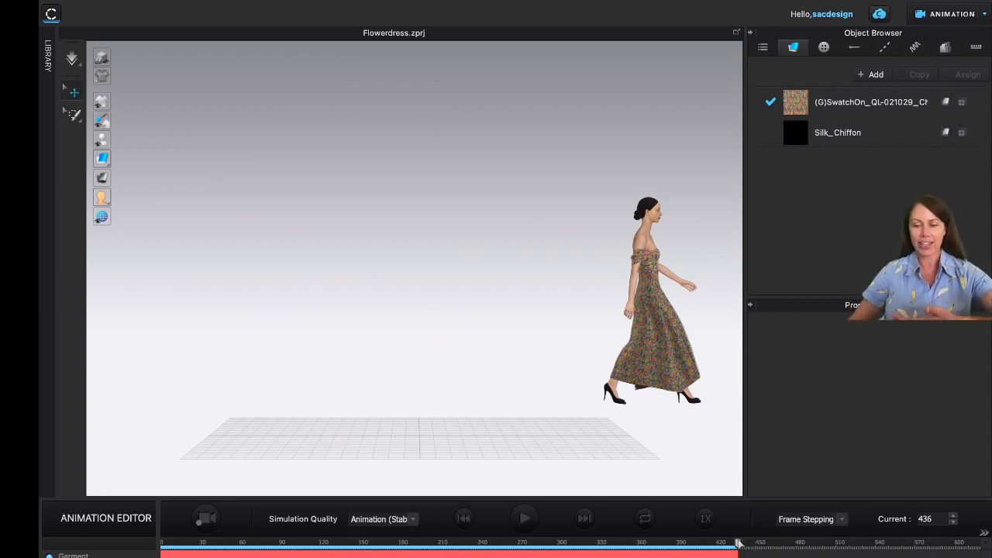
left_click_drag(738, 544, 93, 545)
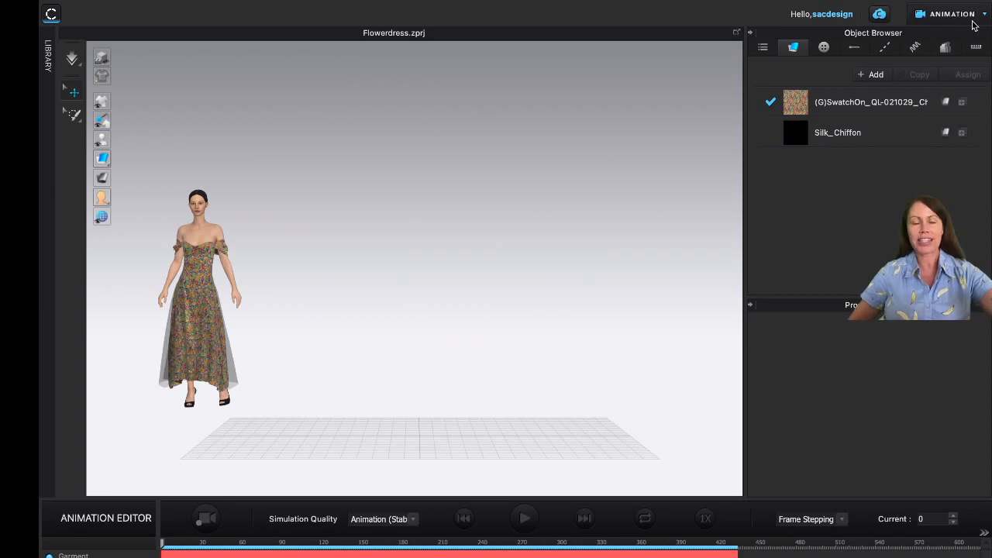
Open the video capture settings for the recorded animation
mouse_move(132, 5)
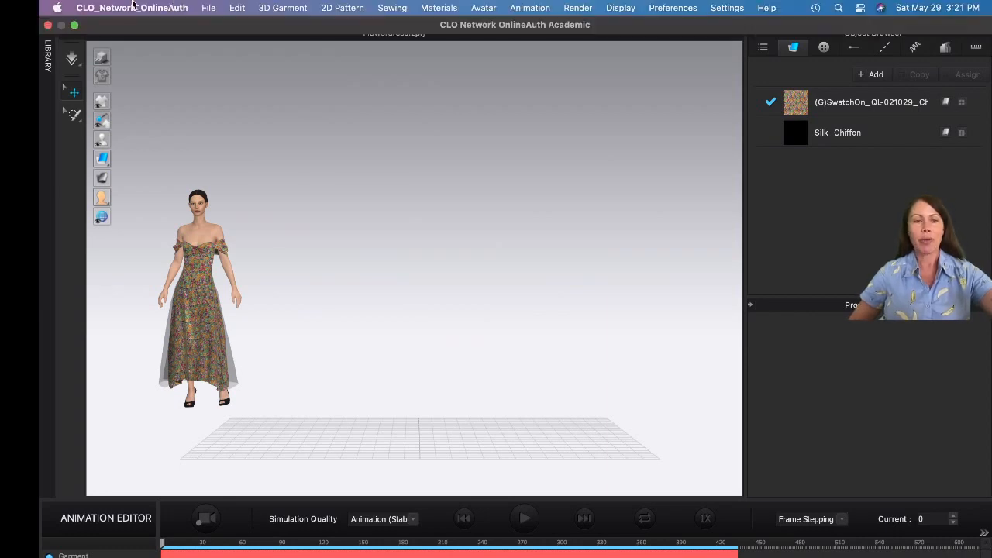
left_click(208, 8)
mouse_move(236, 199)
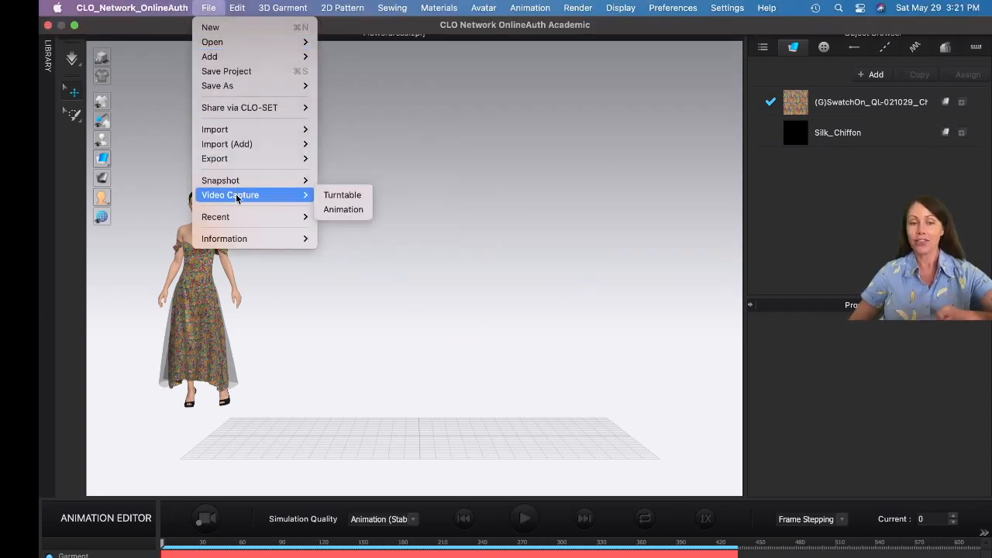
left_click(362, 215)
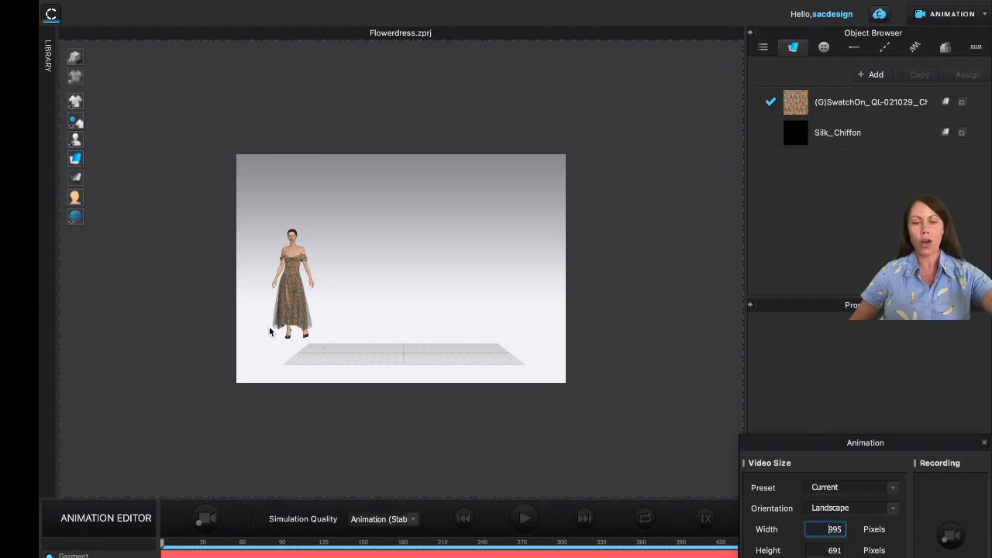
Hide the floor grid and frame the full-length avatar at one side of the video area
mouse_move(76, 213)
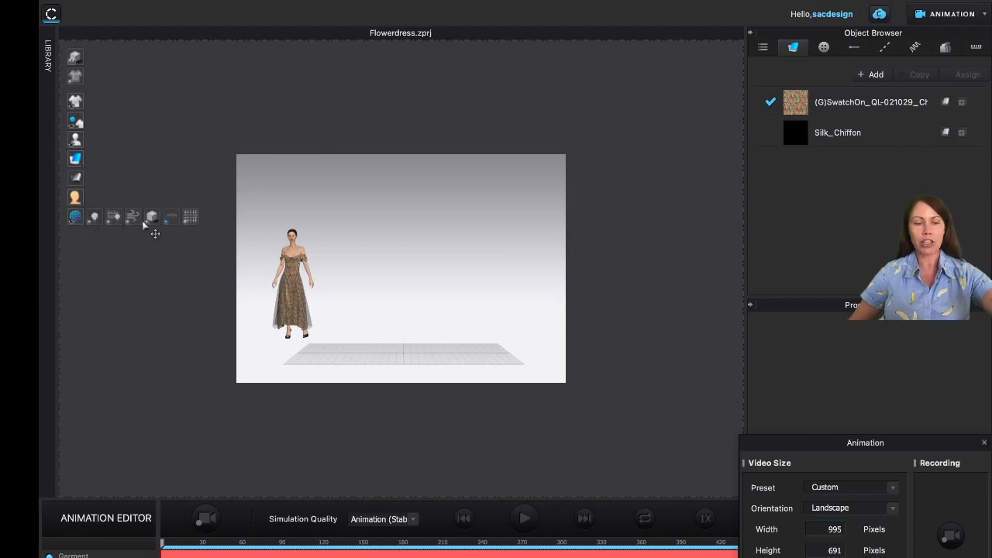
left_click(172, 221)
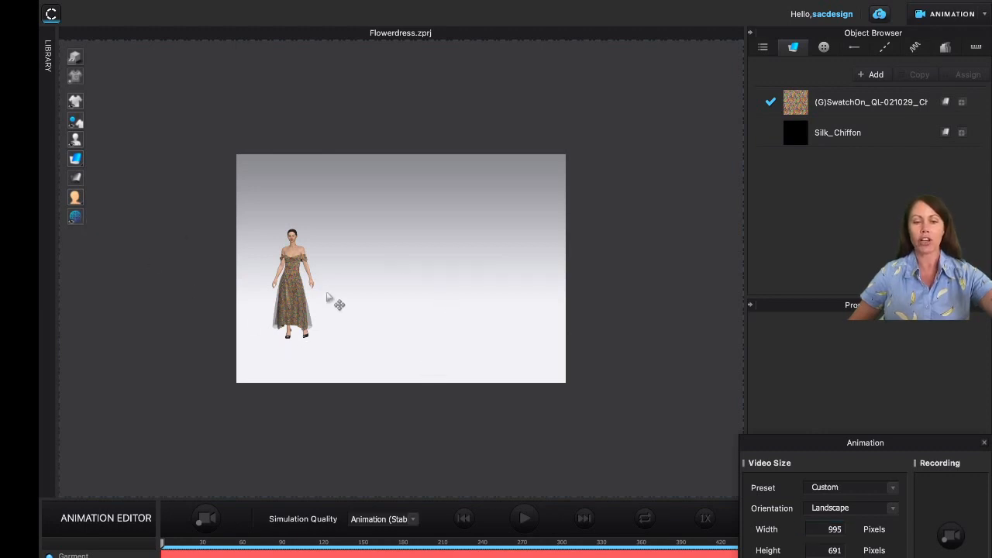
scroll(328, 298, "up", 2)
scroll(329, 298, "down", 1)
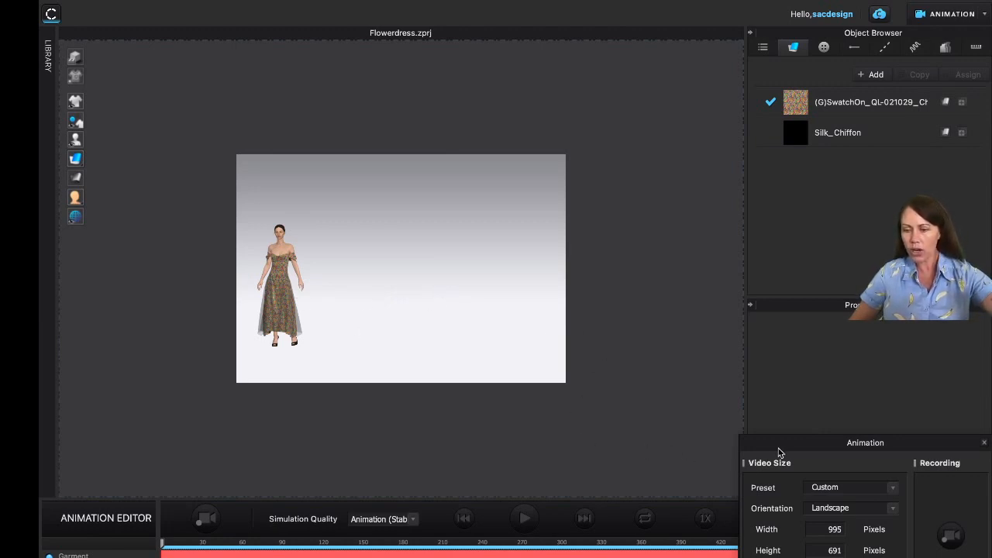
Start capturing the animation video in Landscape orientation at 995 by 691 pixels
left_click_drag(775, 443, 528, 75)
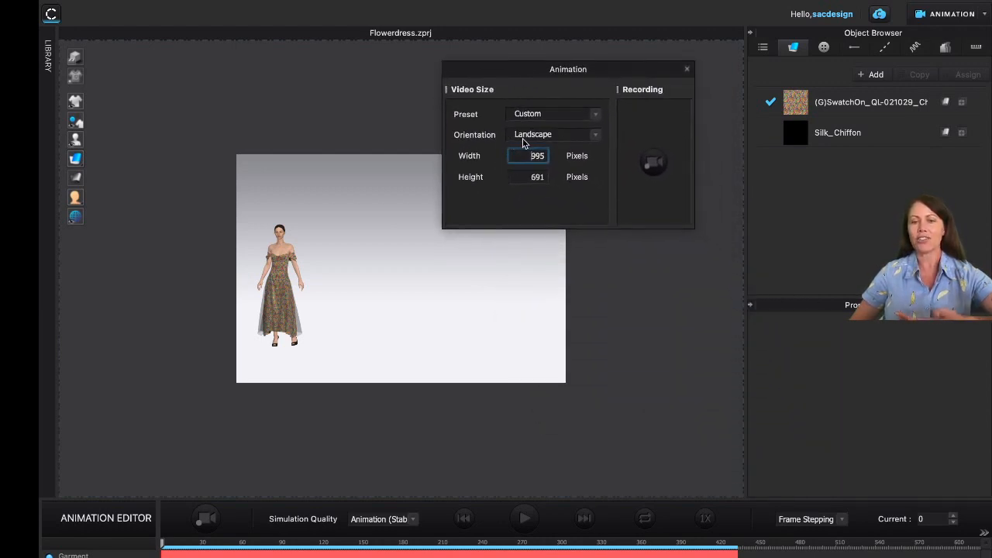
left_click(593, 138)
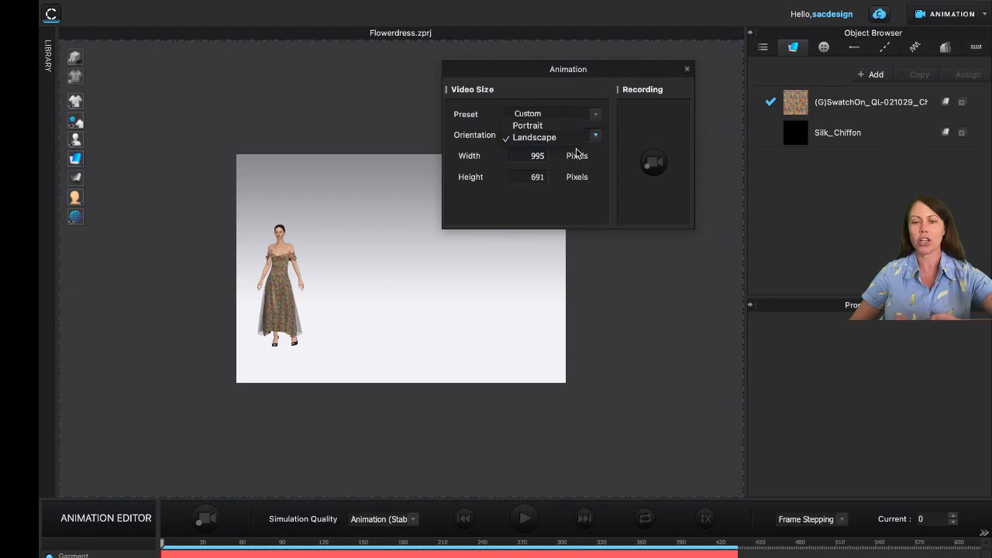
left_click(546, 216)
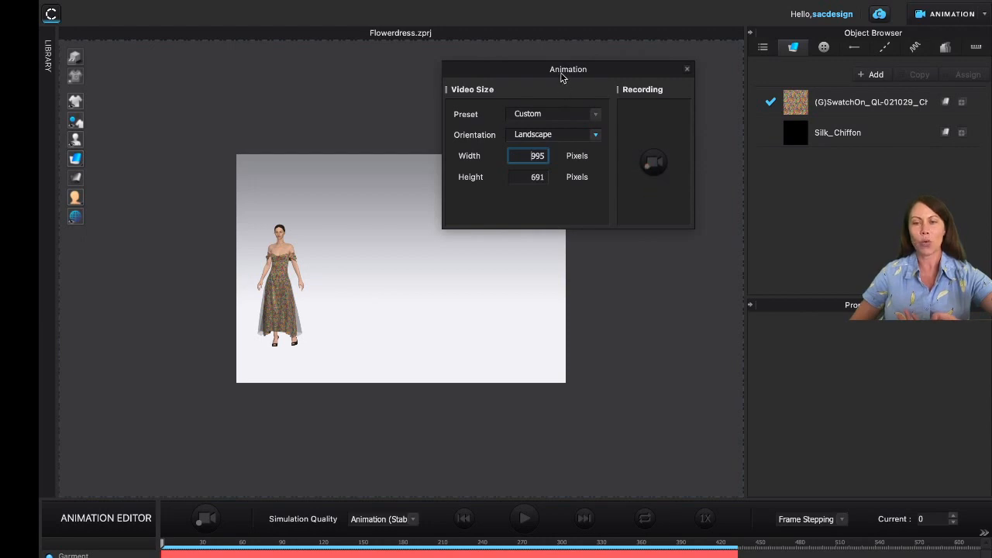
left_click_drag(563, 71, 709, 188)
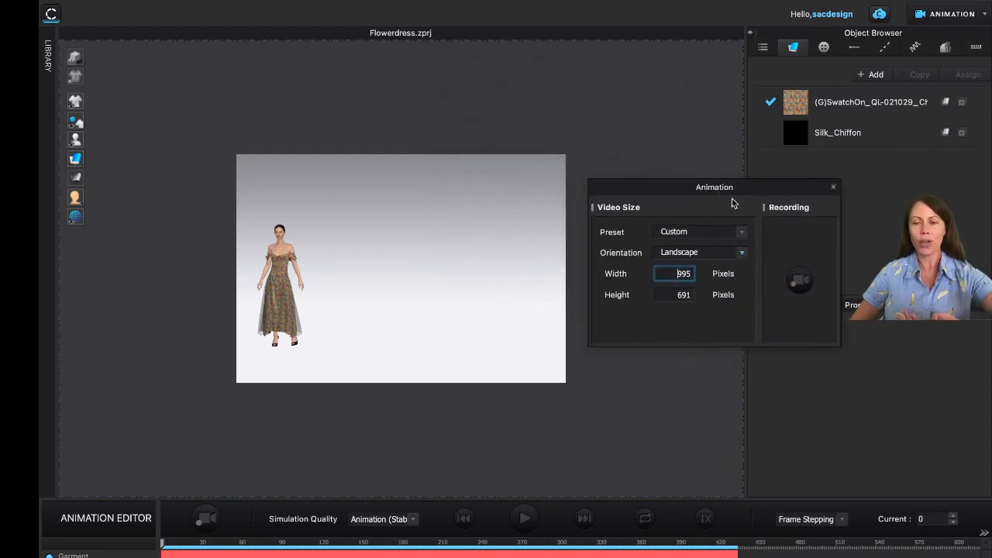
left_click(798, 288)
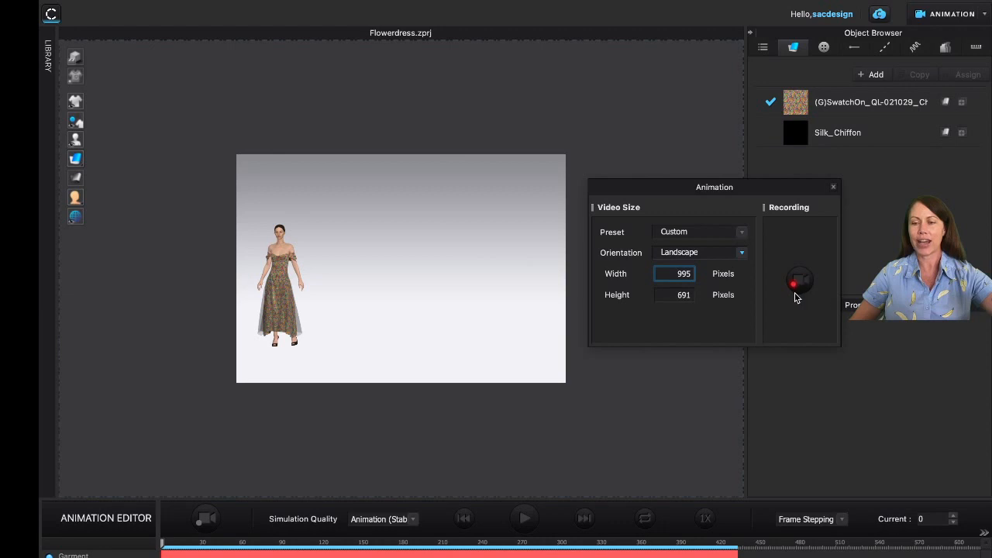
left_click_drag(874, 399, 697, 156)
left_click(674, 238)
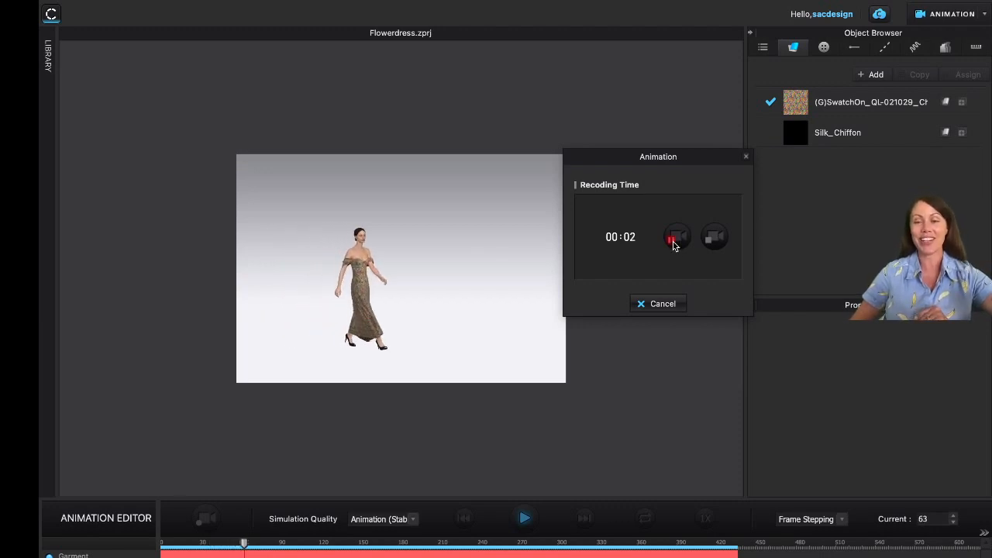
Pause the video capture at about frame 66, reframe closer on the avatar's upper body, and resume capturing
left_click(673, 242)
scroll(370, 275, "up", 5)
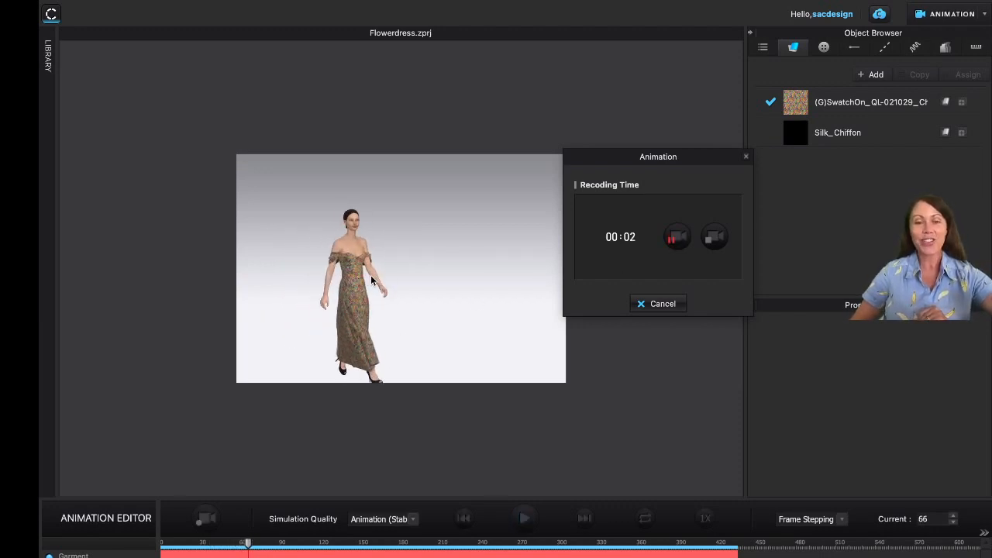
middle_click_drag(286, 240, 323, 275)
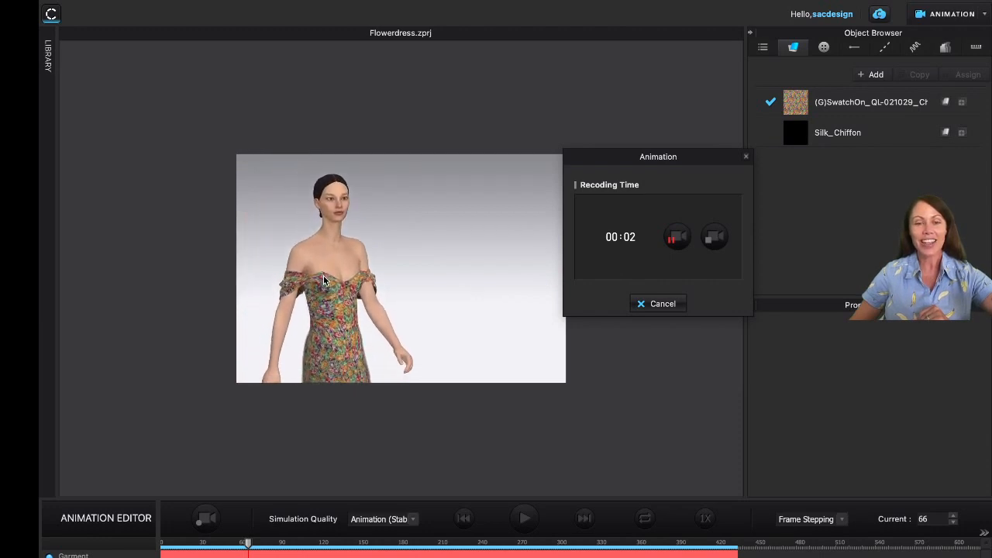
left_click(674, 245)
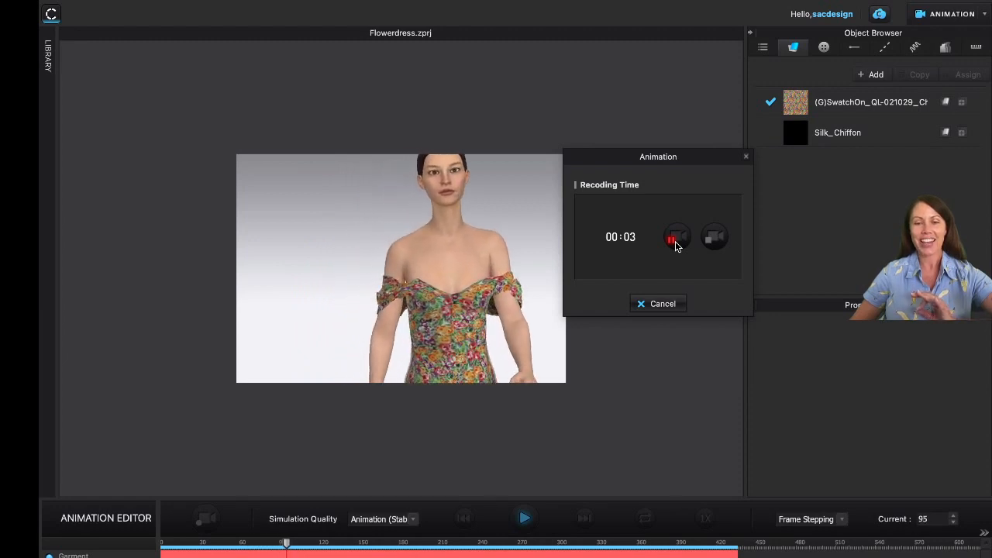
Pause the capture at about frame 109, reframe to show the avatar full length, and resume capturing
left_click(674, 245)
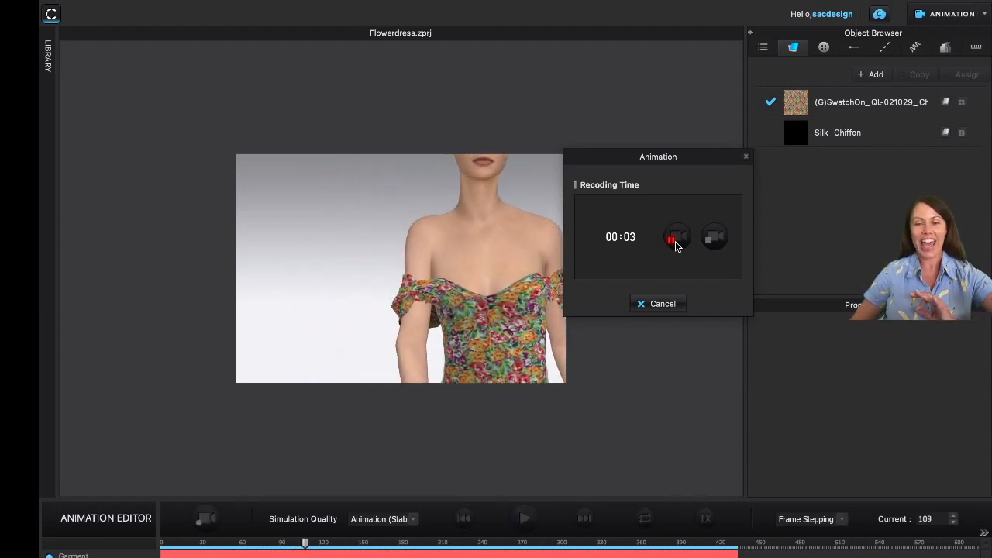
scroll(478, 269, "down", 6)
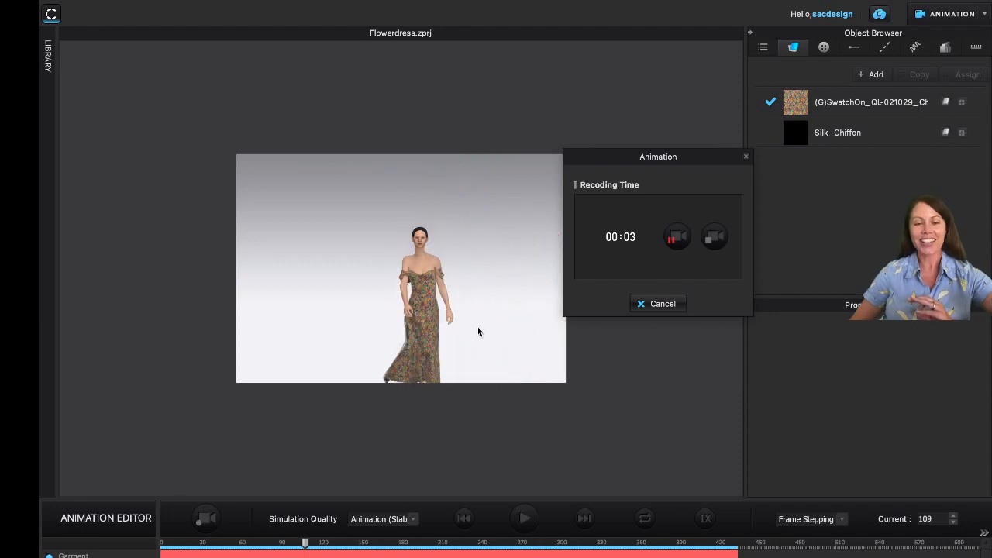
middle_click_drag(475, 326, 462, 293)
scroll(462, 292, "up", 5)
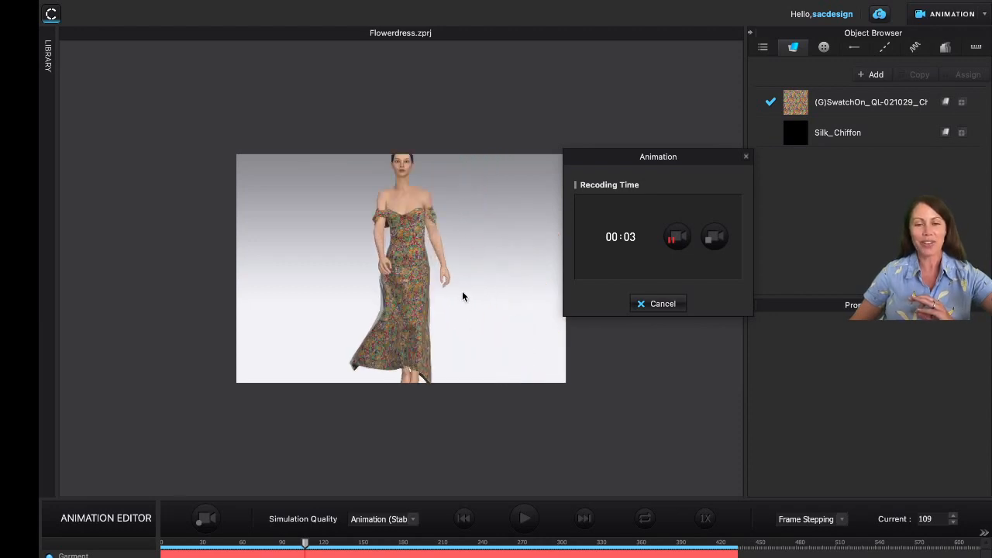
scroll(463, 292, "down", 4)
left_click(677, 242)
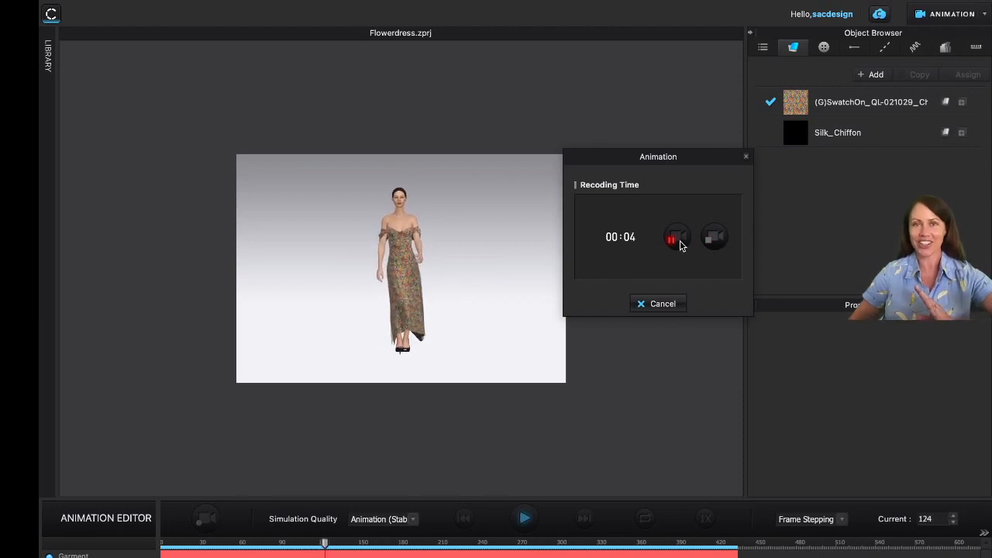
Pause the video capture at about frame 143, reframe to an angled close-up of the avatar's face, and resume capturing
left_click(674, 244)
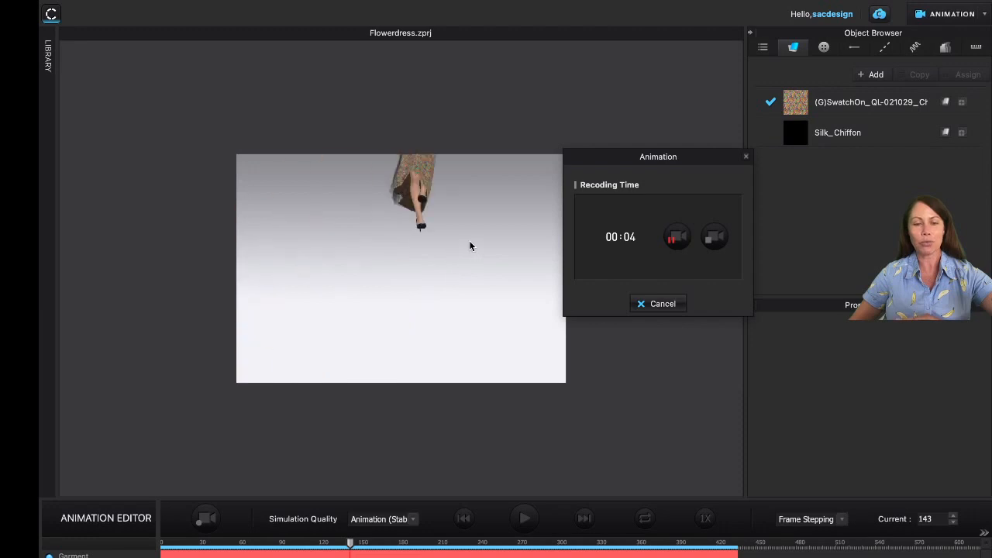
scroll(332, 271, "up", 5)
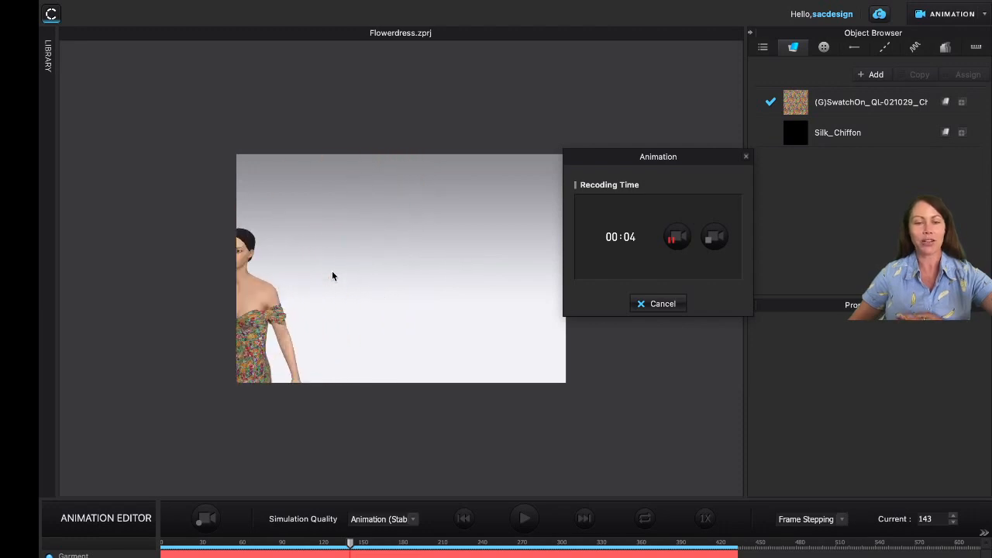
middle_click_drag(279, 294, 426, 250)
scroll(439, 259, "up", 5)
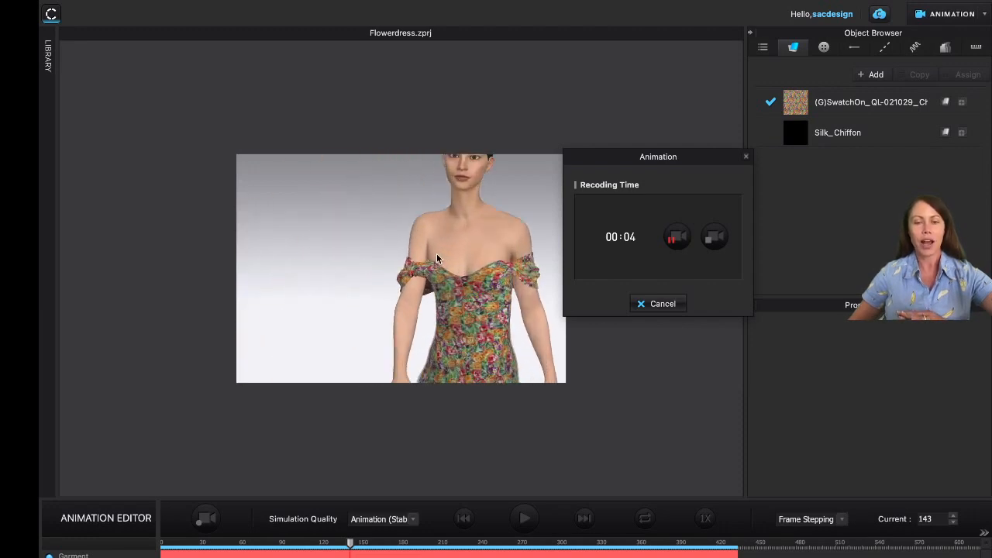
middle_click_drag(520, 317, 458, 288)
right_click_drag(459, 289, 457, 295)
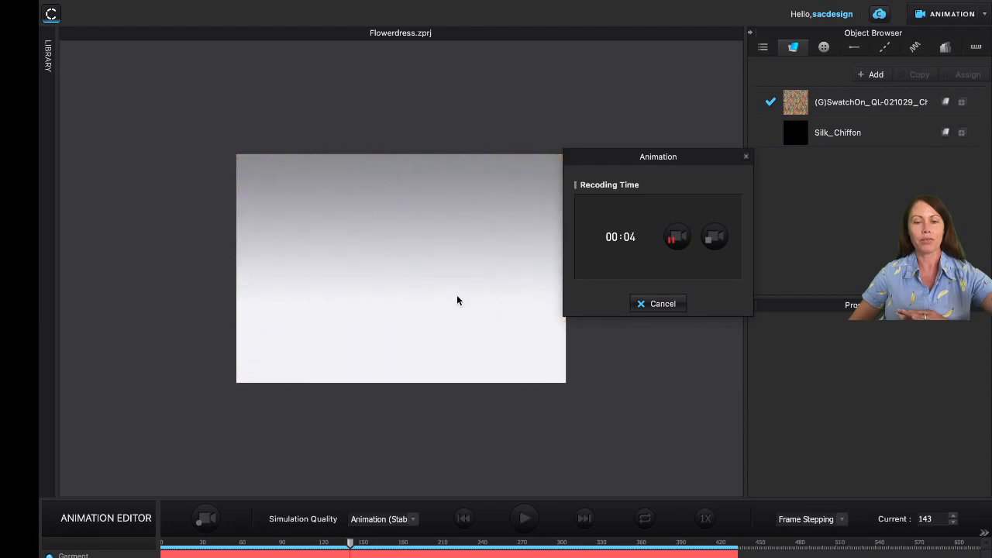
scroll(456, 295, "down", 5)
middle_click_drag(343, 328, 409, 266)
right_click_drag(427, 295, 423, 293)
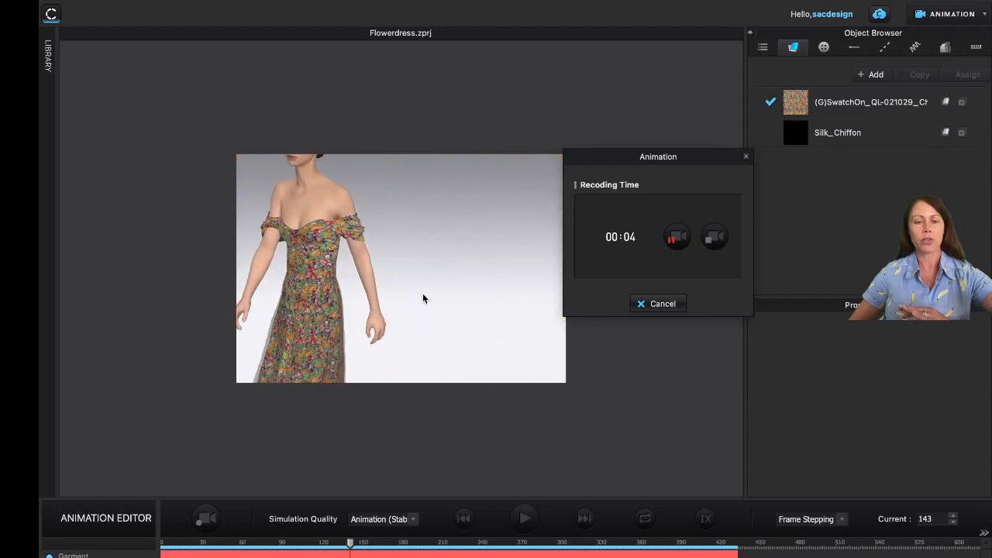
scroll(422, 294, "down", 3)
scroll(422, 294, "up", 5)
middle_click_drag(336, 282, 399, 325)
scroll(399, 326, "up", 5)
scroll(400, 326, "down", 2)
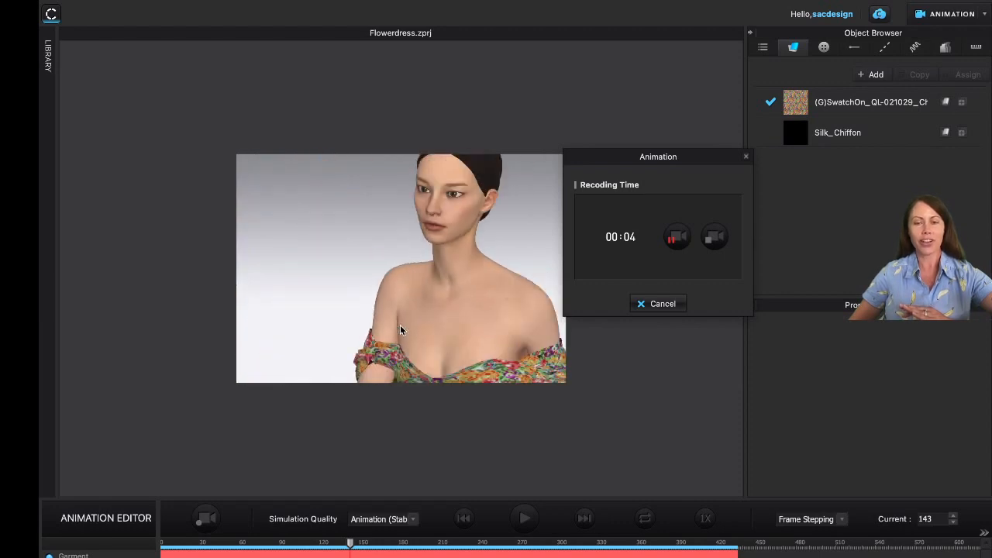
mouse_move(428, 334)
right_mouse_down()
mouse_move(410, 314)
mouse_move(416, 354)
mouse_move(418, 333)
right_mouse_up()
scroll(410, 314, "up", 5)
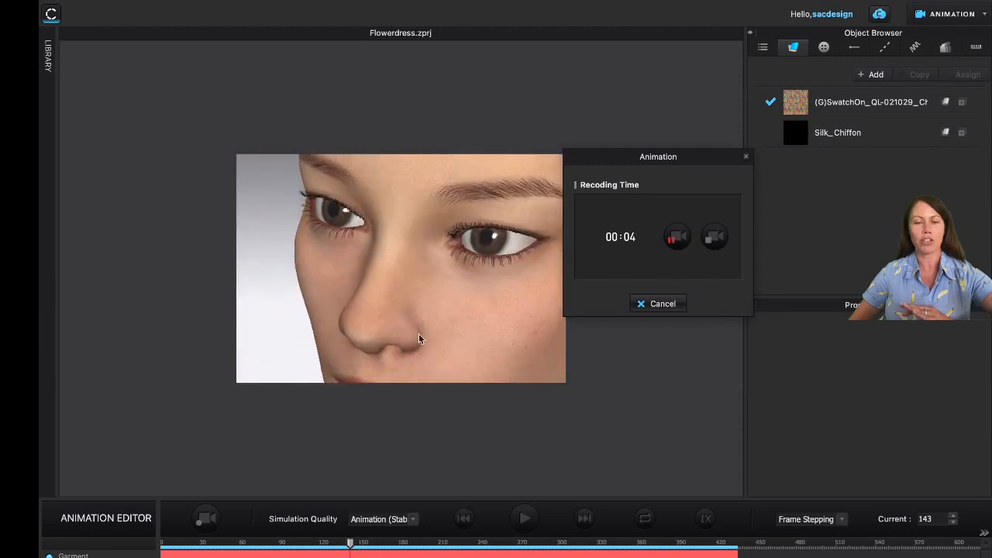
scroll(418, 333, "down", 4)
scroll(419, 336, "up", 3)
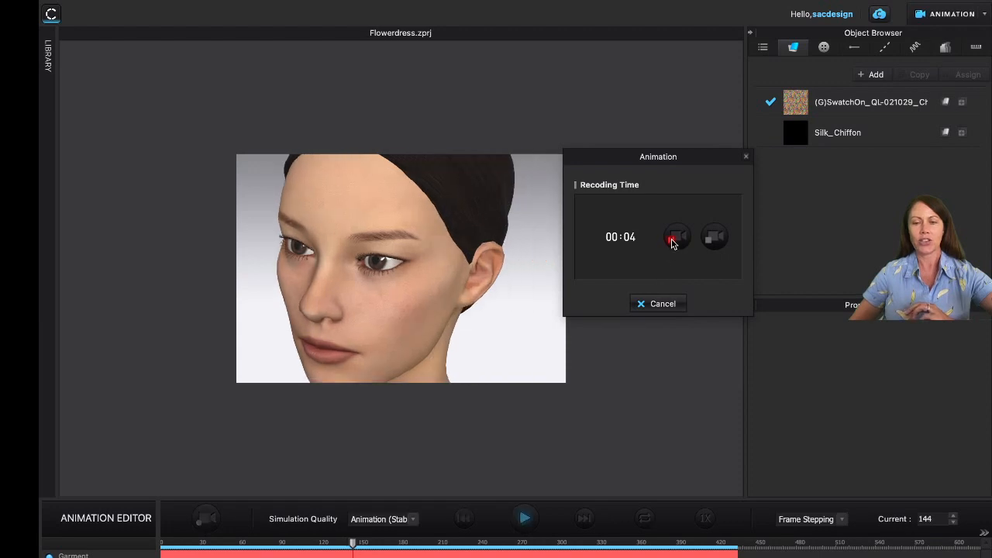
Pause the capture at about frame 151, pull back to frame the full-length avatar, and resume capturing
scroll(389, 291, "down", 10)
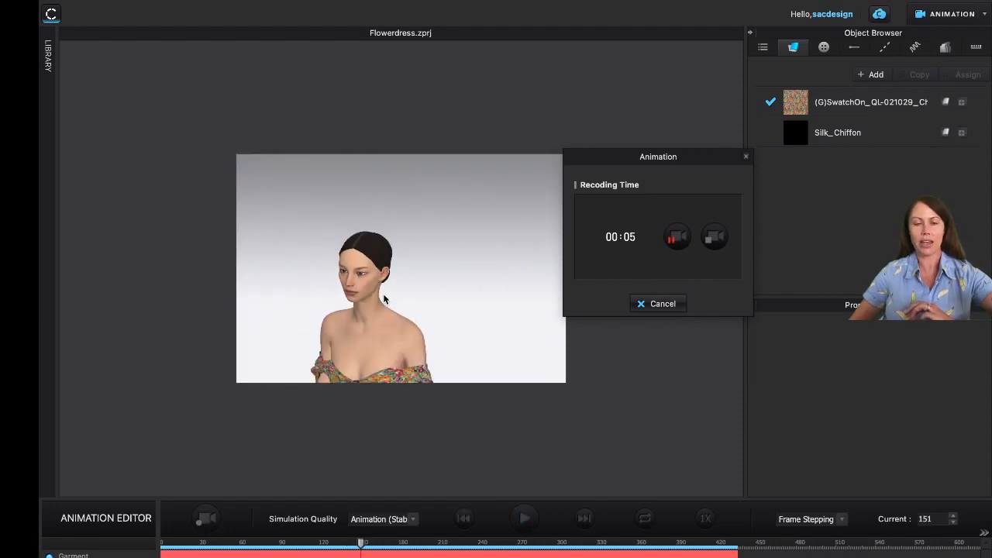
middle_click_drag(384, 297, 402, 249)
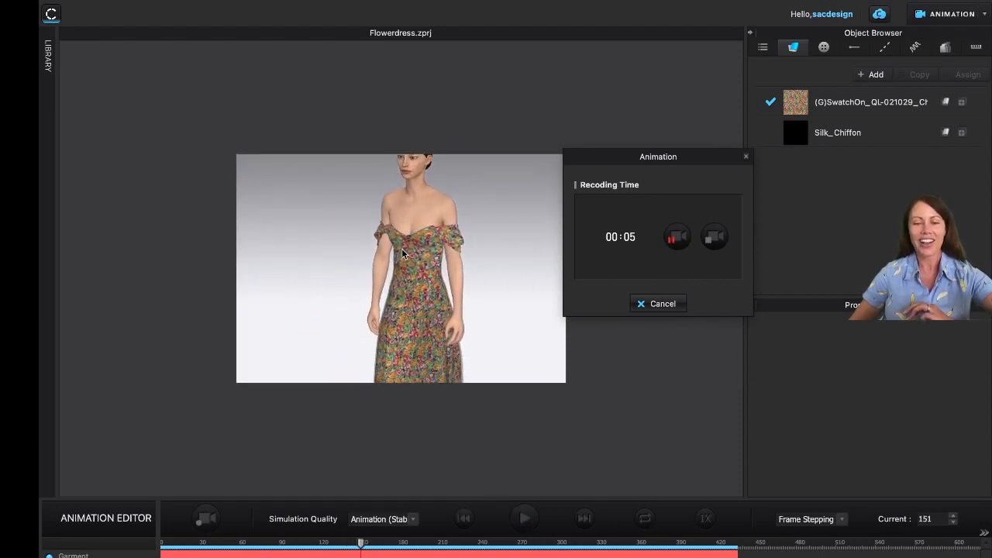
scroll(403, 266, "down", 10)
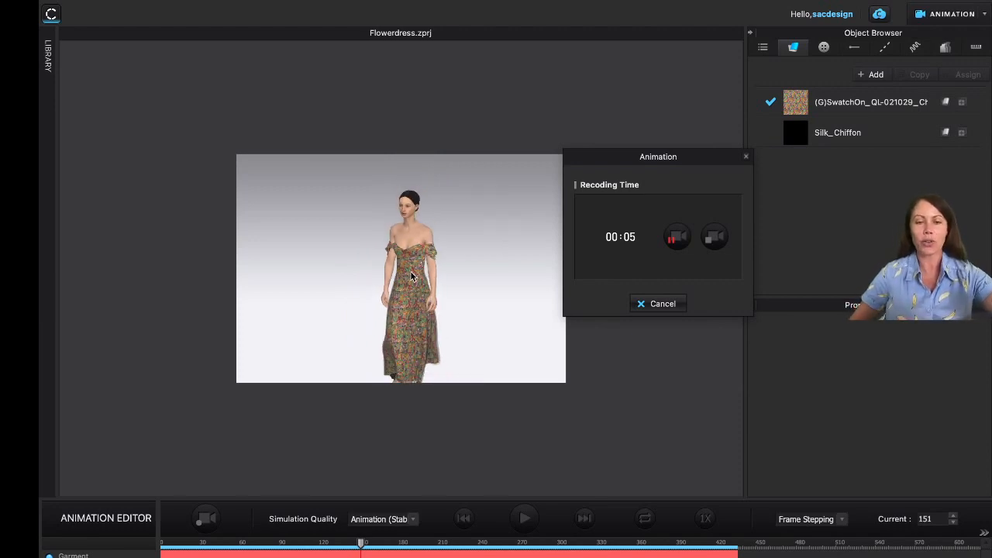
scroll(418, 314, "up", 3)
mouse_move(418, 314)
middle_mouse_down()
mouse_move(415, 306)
mouse_move(424, 319)
middle_mouse_up()
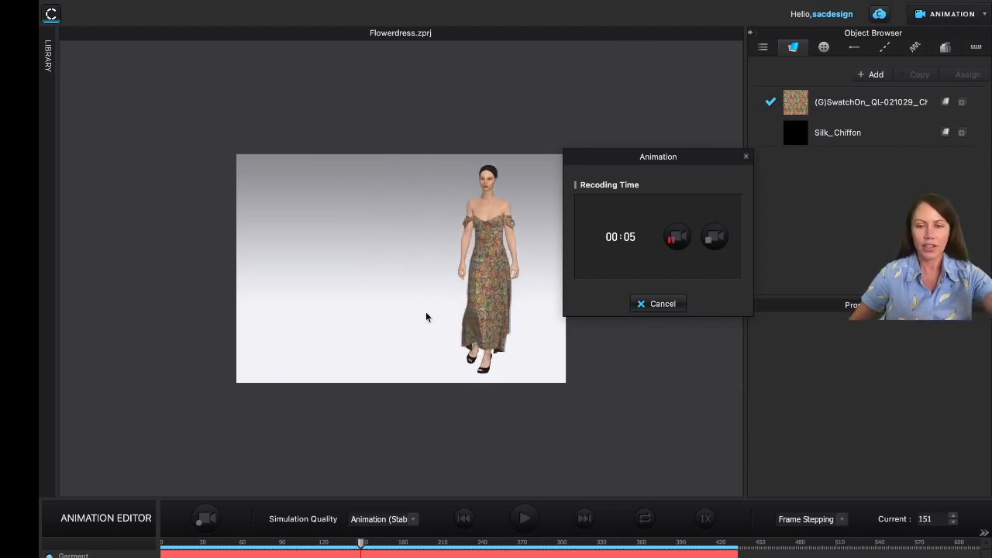
middle_click_drag(457, 297, 372, 292)
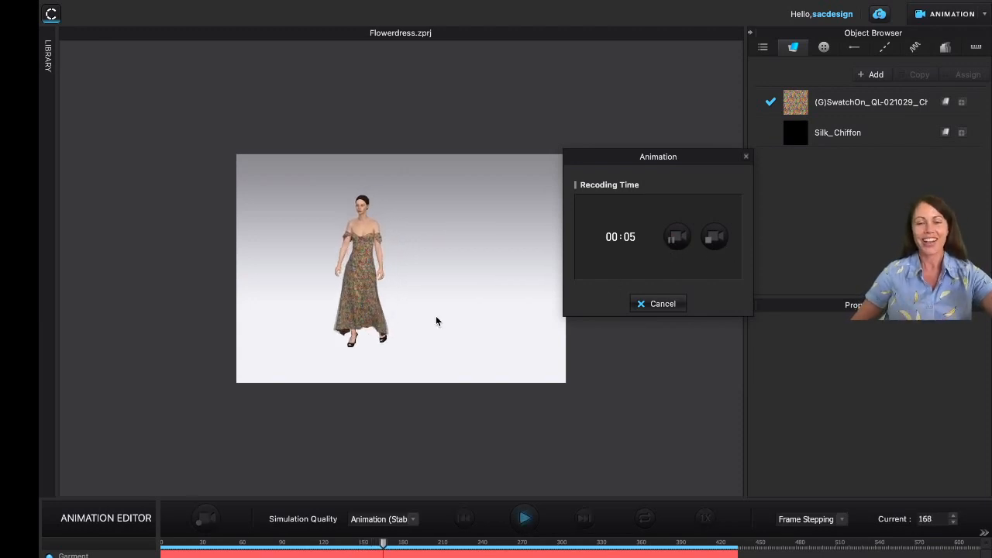
Pause the capture at about frame 185, rotate to a centred full-length front view of the avatar, and resume capturing
left_click(675, 238)
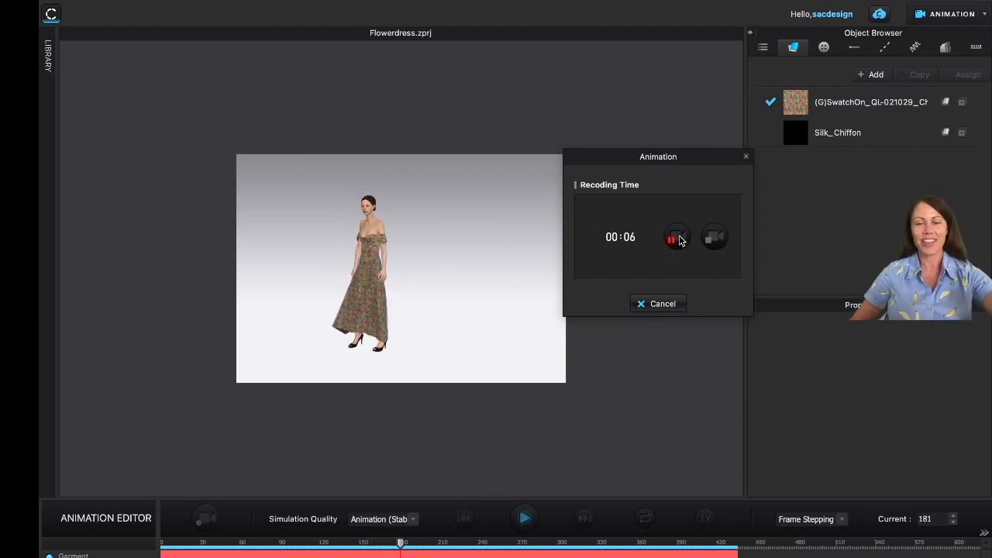
scroll(434, 277, "up", 5)
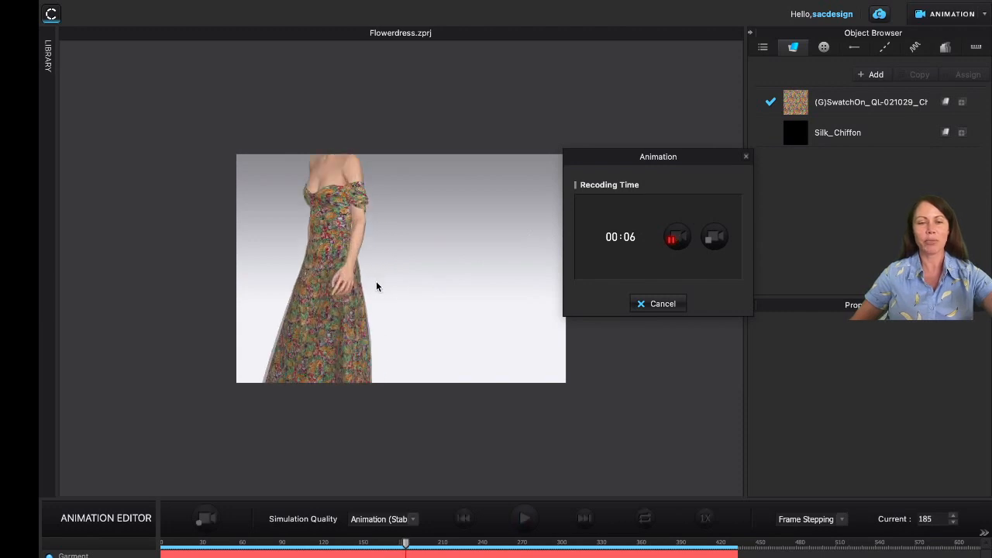
middle_click_drag(376, 280, 414, 310)
right_click_drag(413, 310, 319, 328)
right_click_drag(411, 338, 354, 356)
scroll(468, 280, "up", 3)
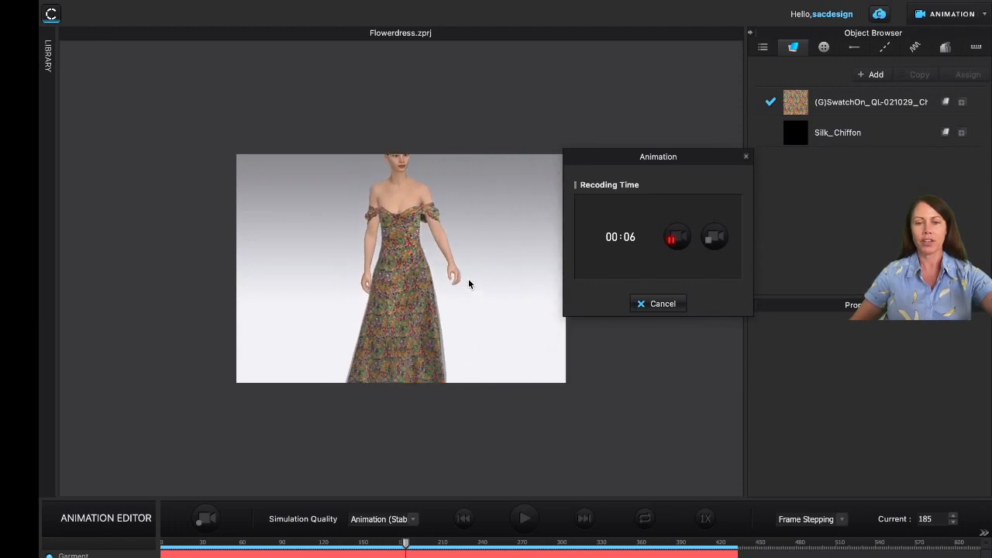
scroll(467, 283, "down", 3)
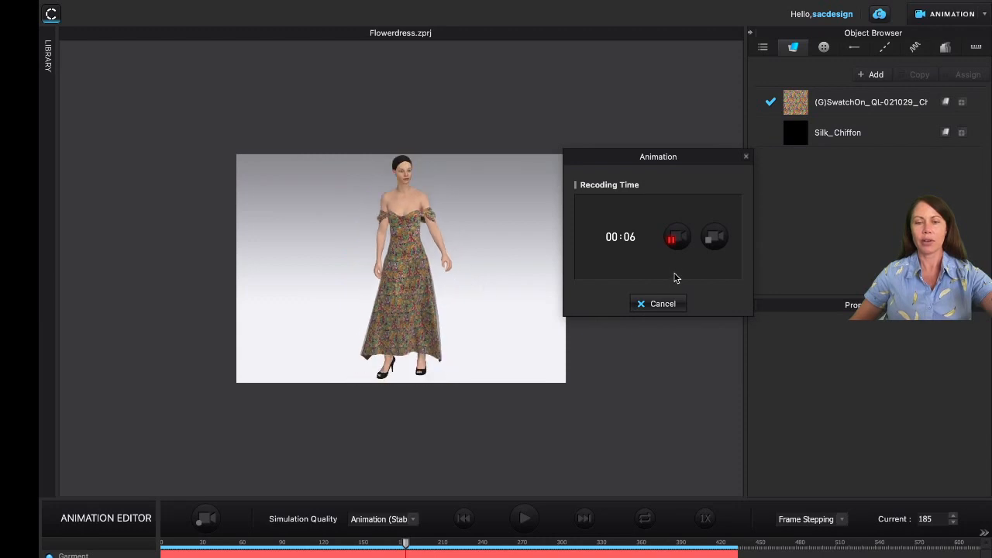
left_click(669, 246)
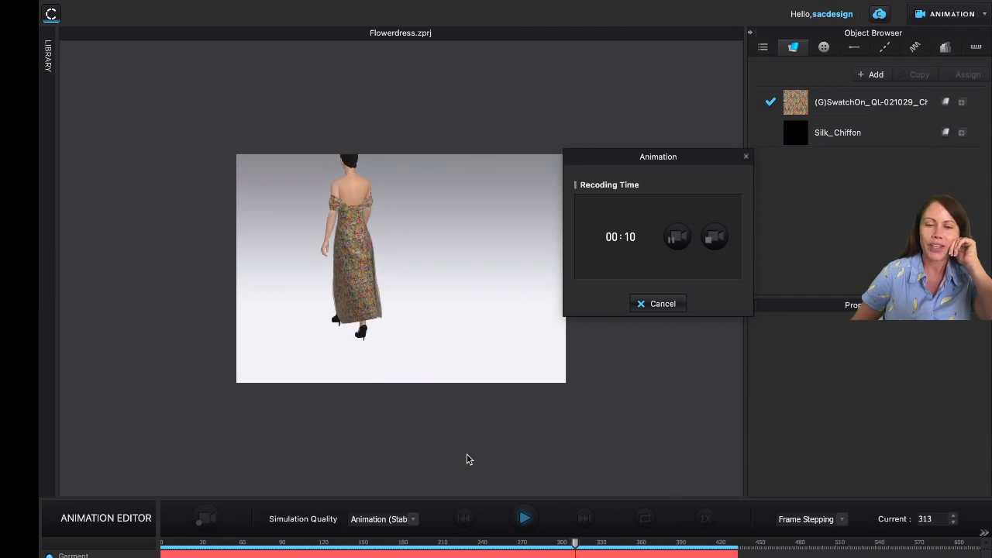
Pause the capture at about frame 330, pull farther back from the avatar walking away, and resume capturing
left_click(676, 236)
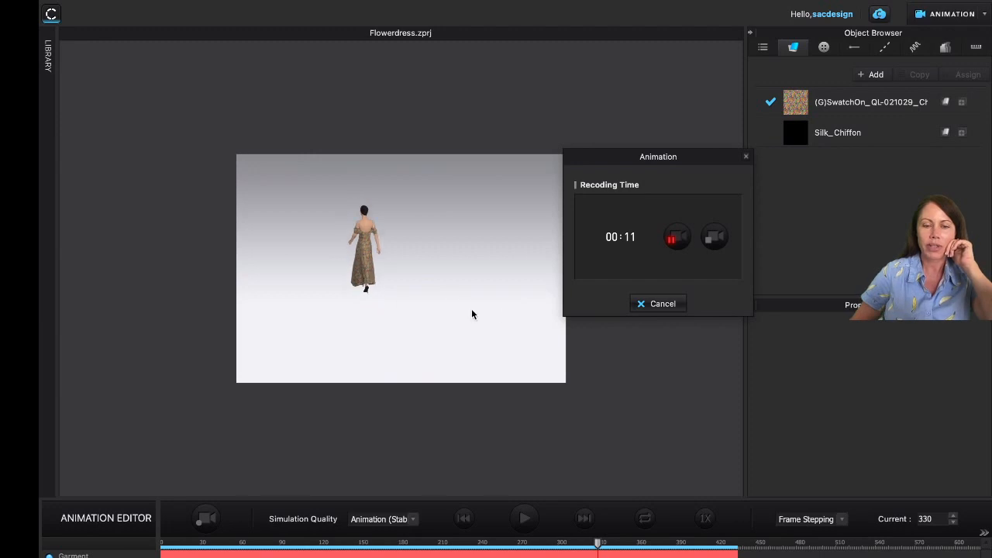
left_click(674, 239)
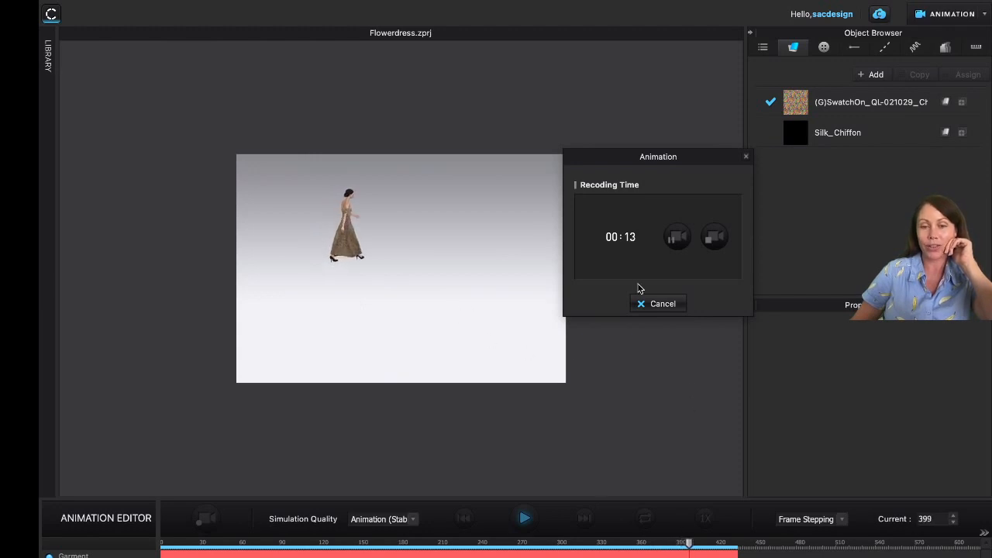
Pause the capture at about frame 406, reframe closer on the avatar's full-length side view, and resume capturing to the end
left_click(672, 248)
scroll(358, 220, "up", 4)
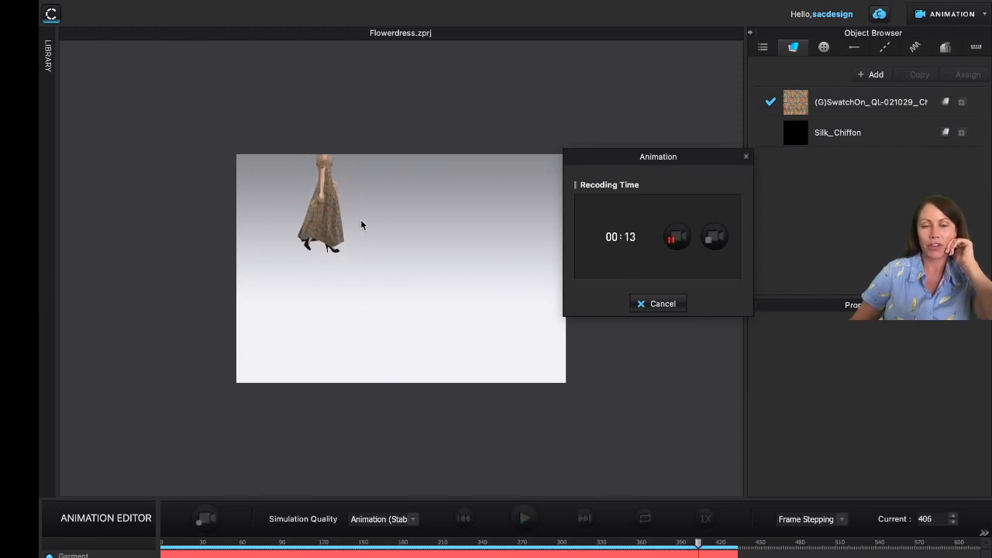
middle_click_drag(374, 268, 367, 345)
scroll(316, 276, "up", 4)
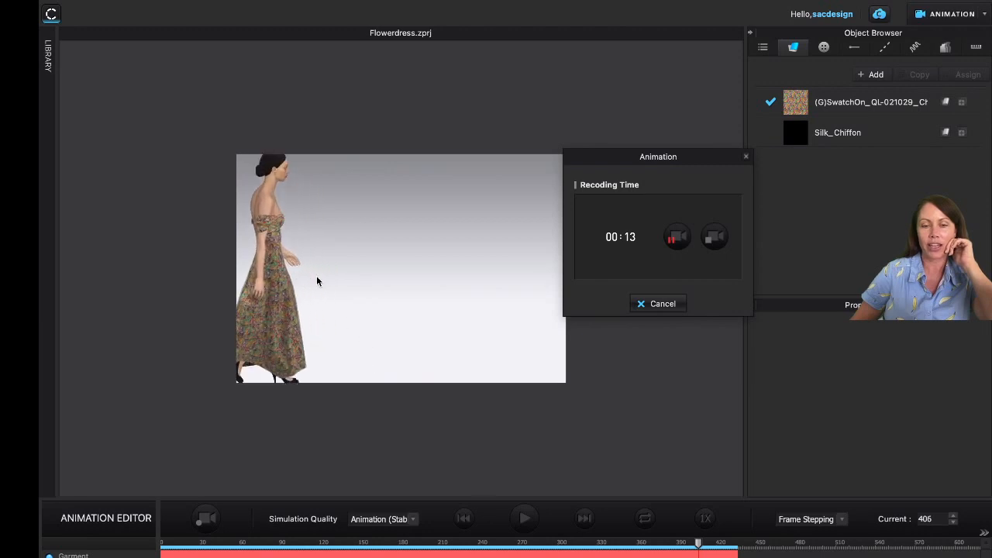
middle_click_drag(335, 282, 382, 282)
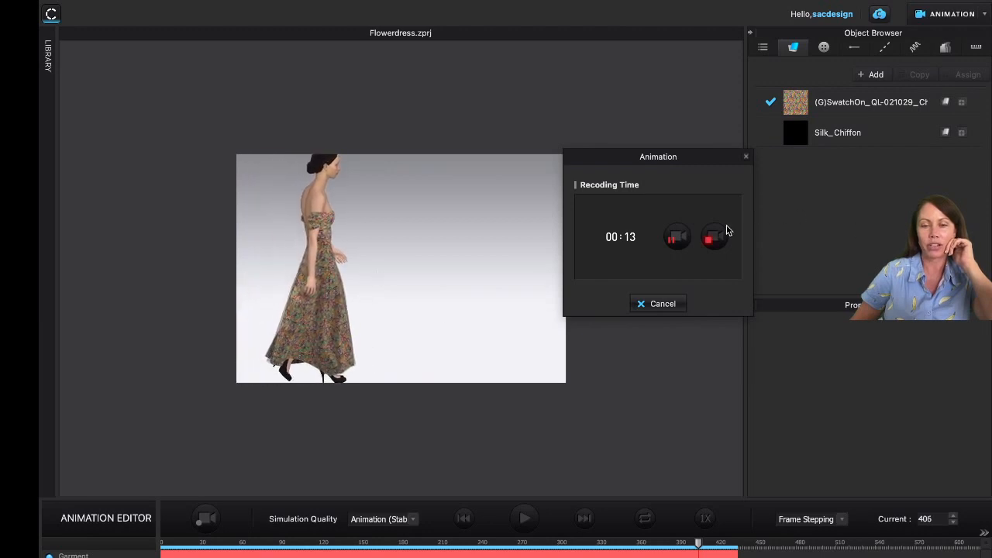
left_click(677, 239)
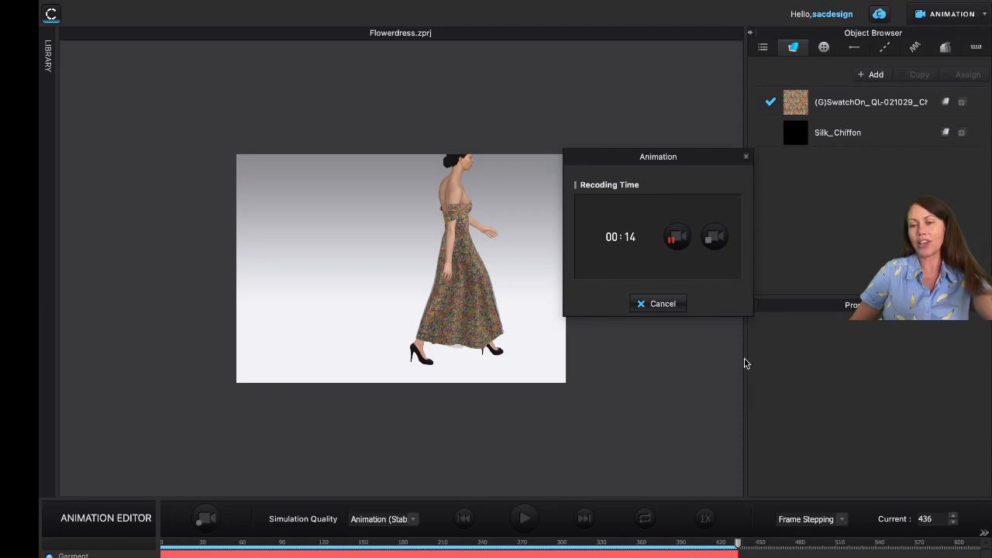
Stop the capture and save the video to the Desktop as Floral Dress Animation in QuickTime File Format (*.mov)
left_click(716, 239)
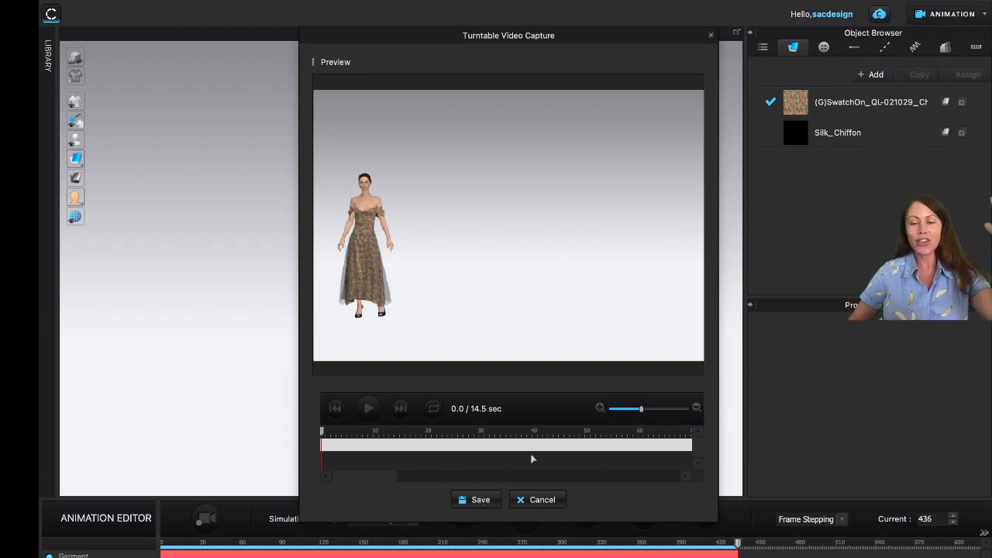
left_click(475, 501)
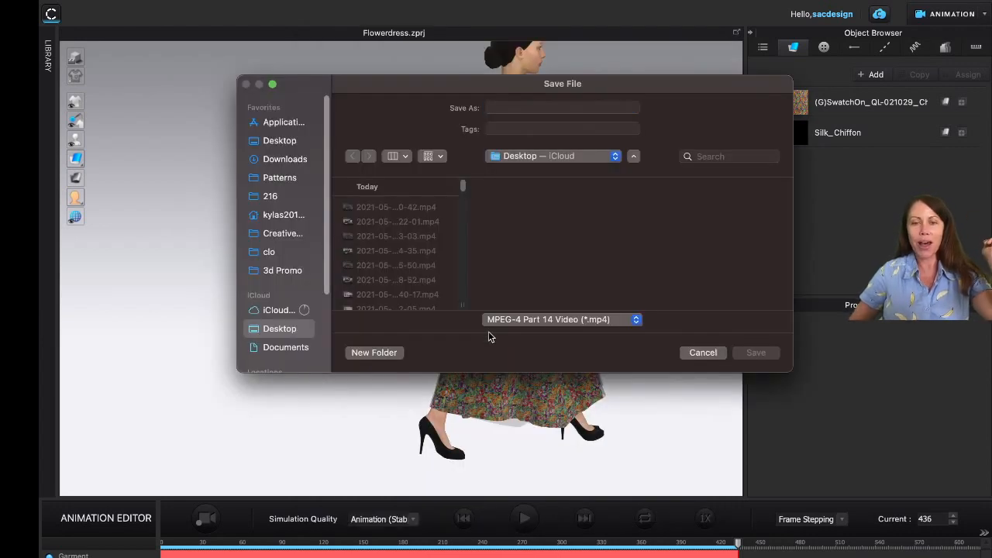
left_click(527, 105)
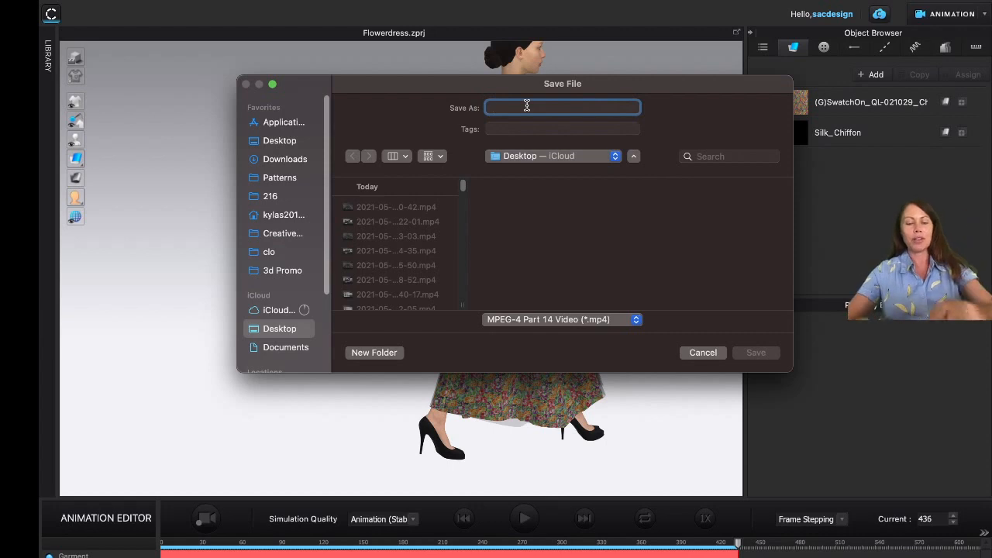
type("Floral ")
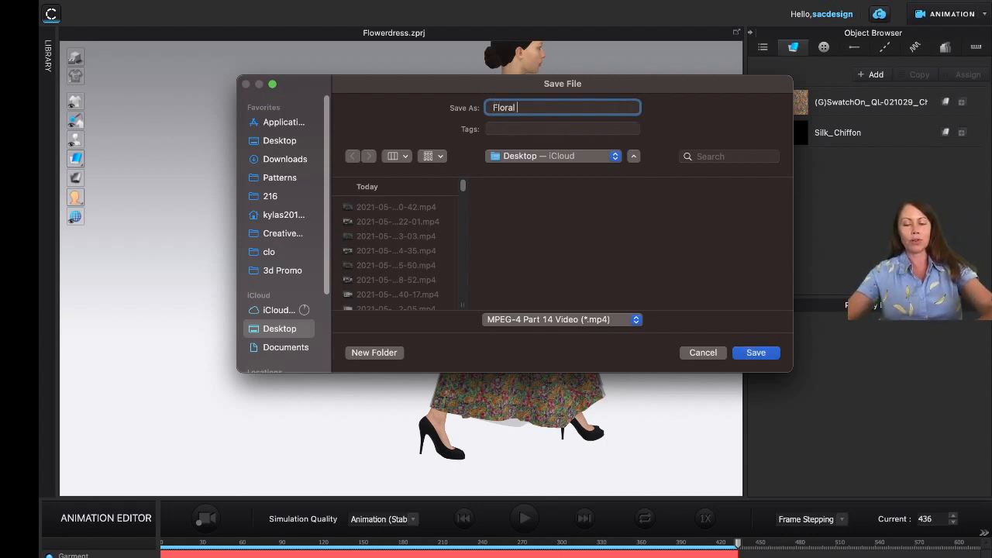
type("Dress Animation")
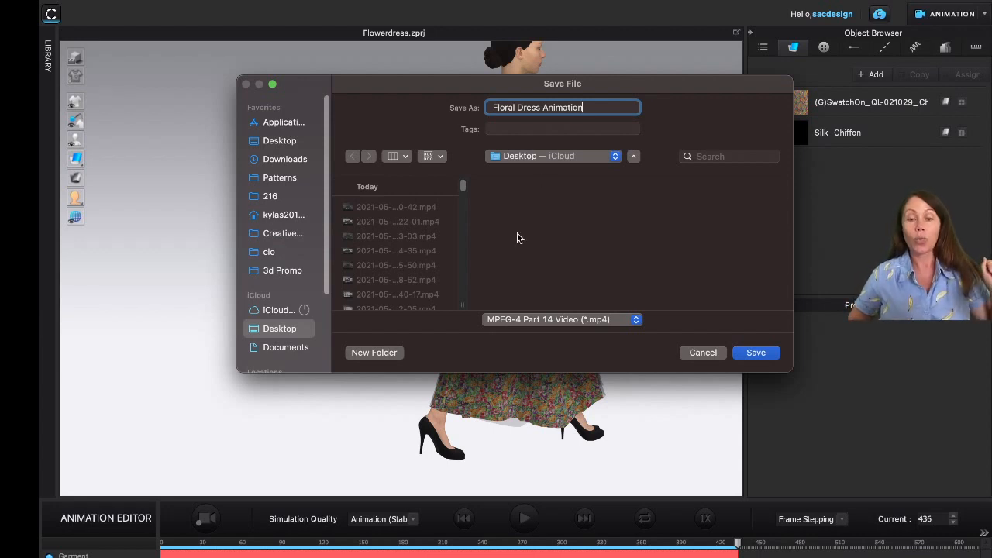
left_click(277, 140)
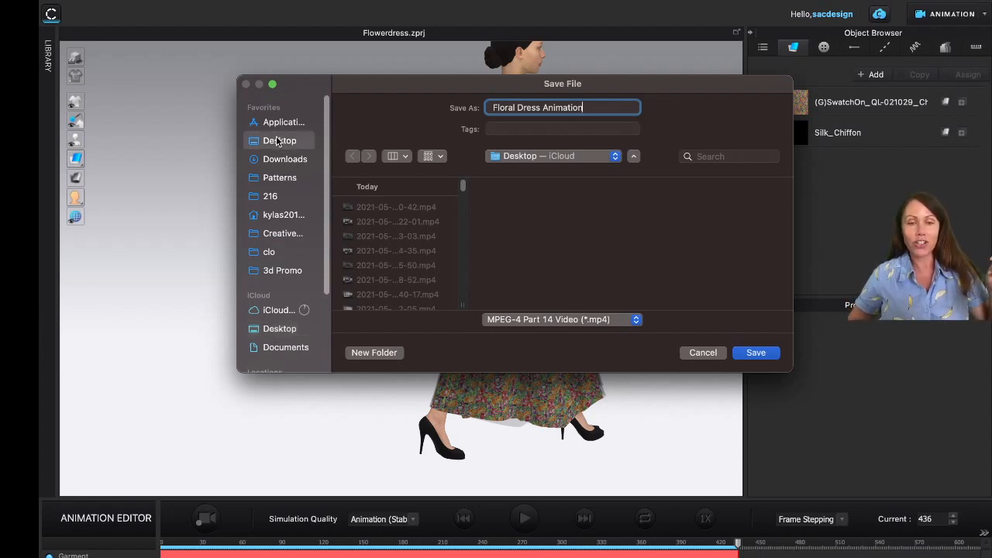
left_click(635, 323)
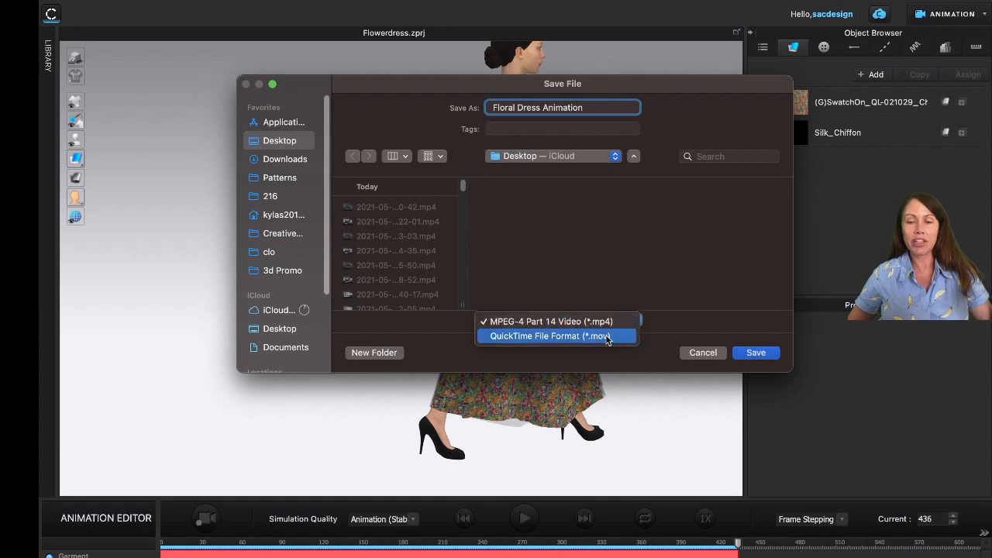
left_click(606, 336)
left_click(773, 352)
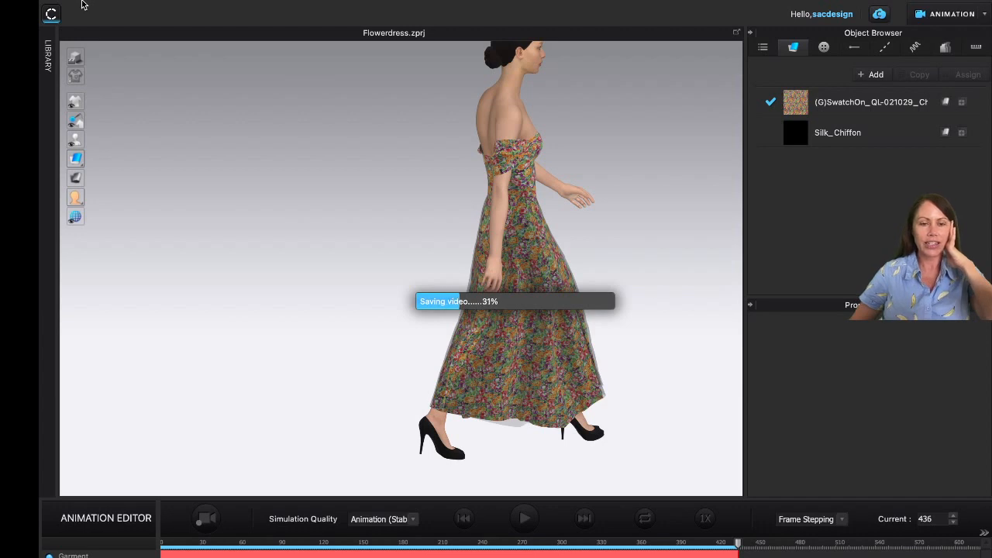
Switch to Finder, open Floral Dress Animation.mov from the Desktop folder in QuickTime Player, and play the video
mouse_move(70, 5)
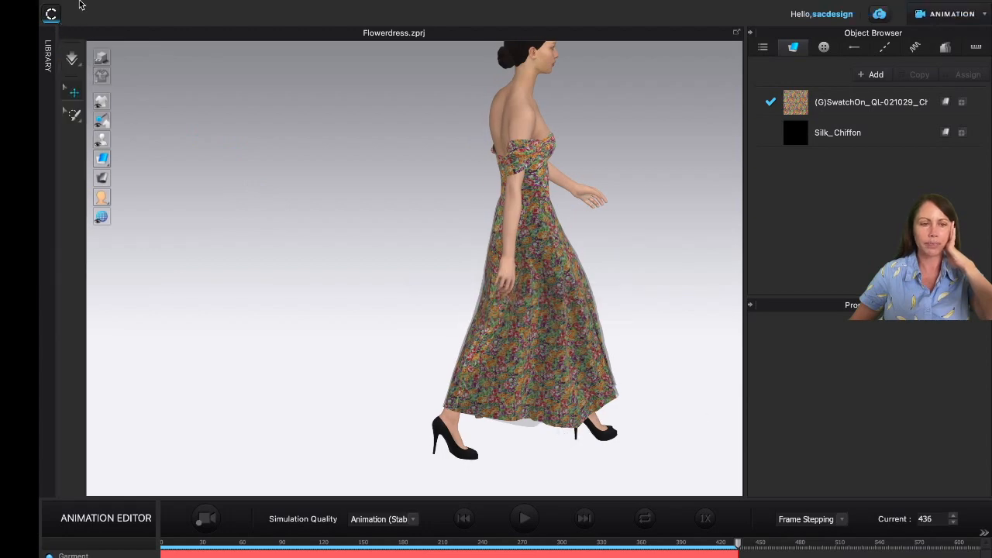
left_click(75, 26)
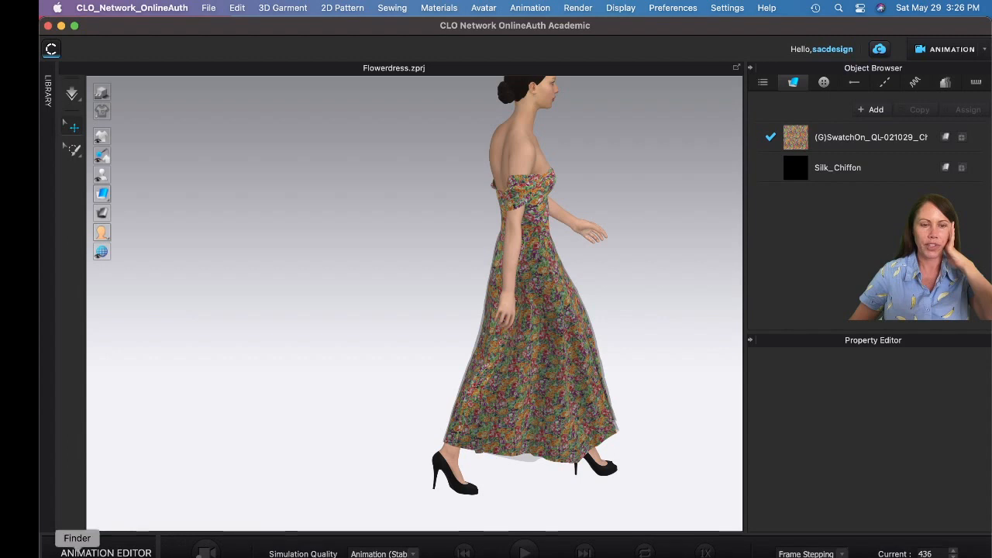
left_click(23, 540)
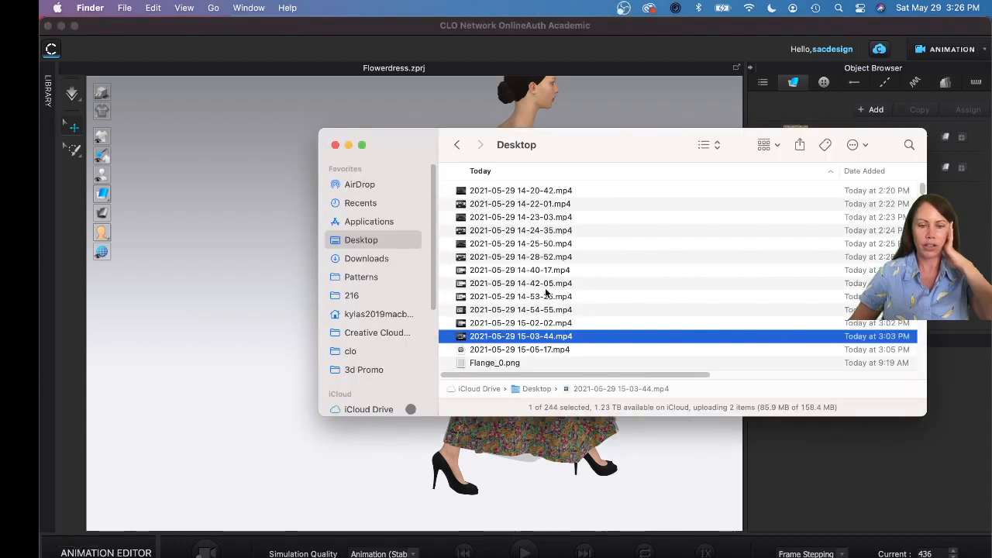
scroll(545, 291, "down", 5)
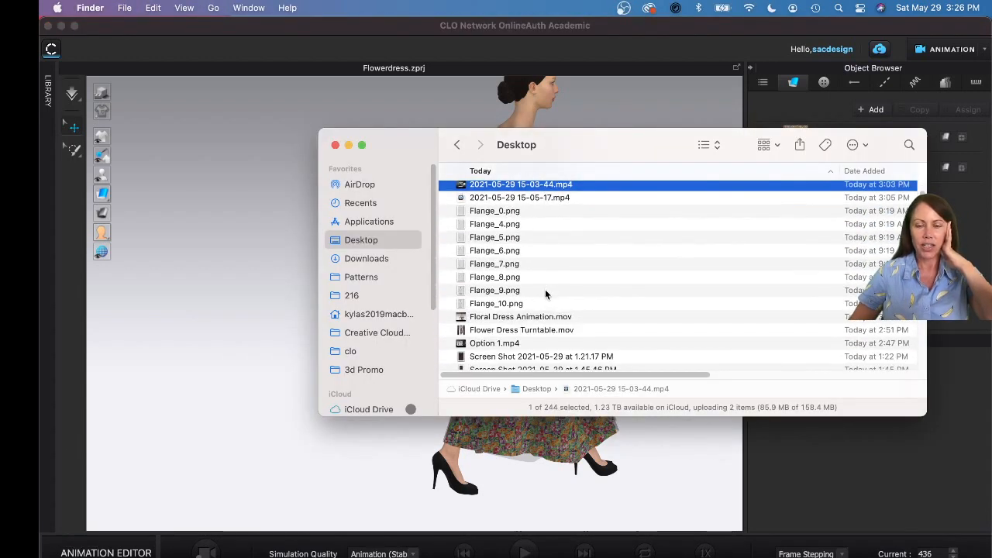
left_click(504, 319)
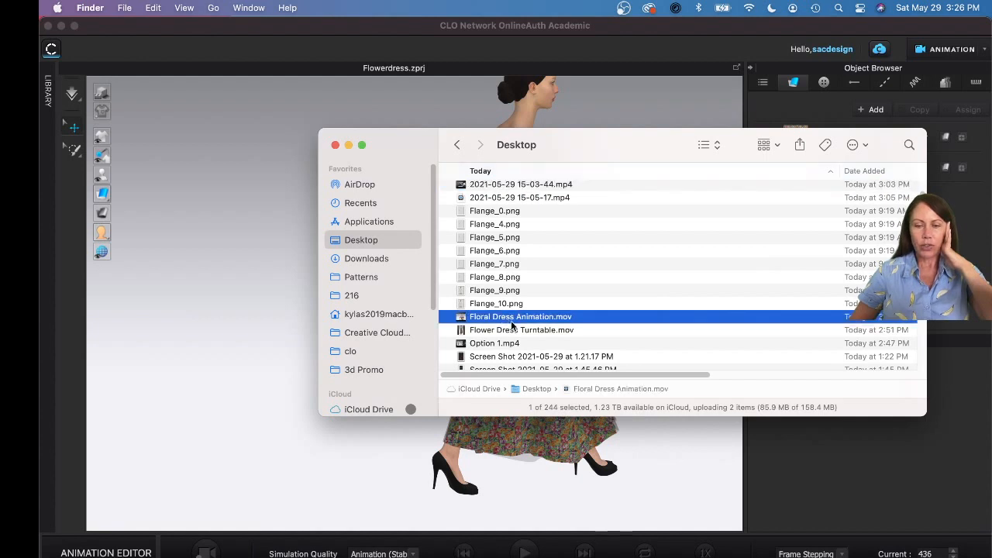
double_click(511, 325)
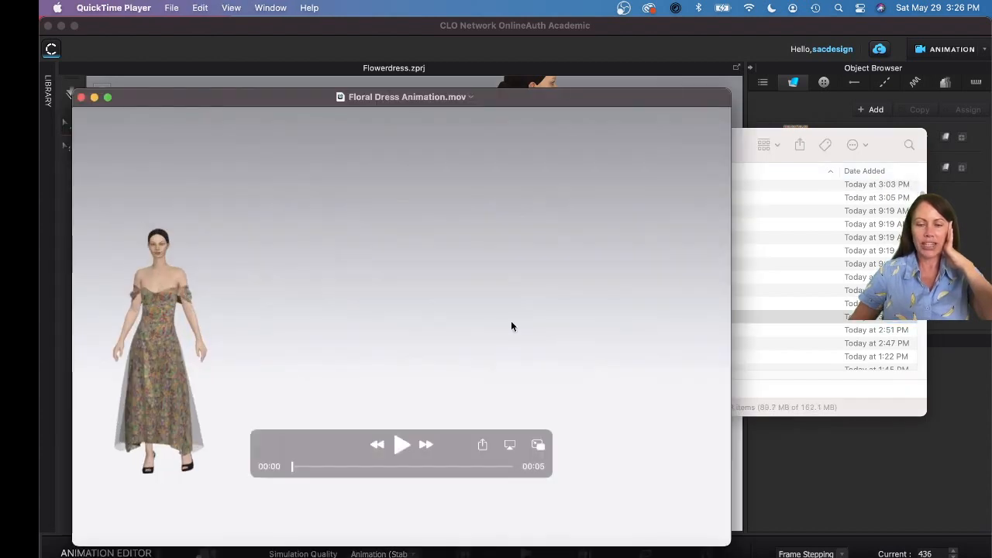
left_click(404, 444)
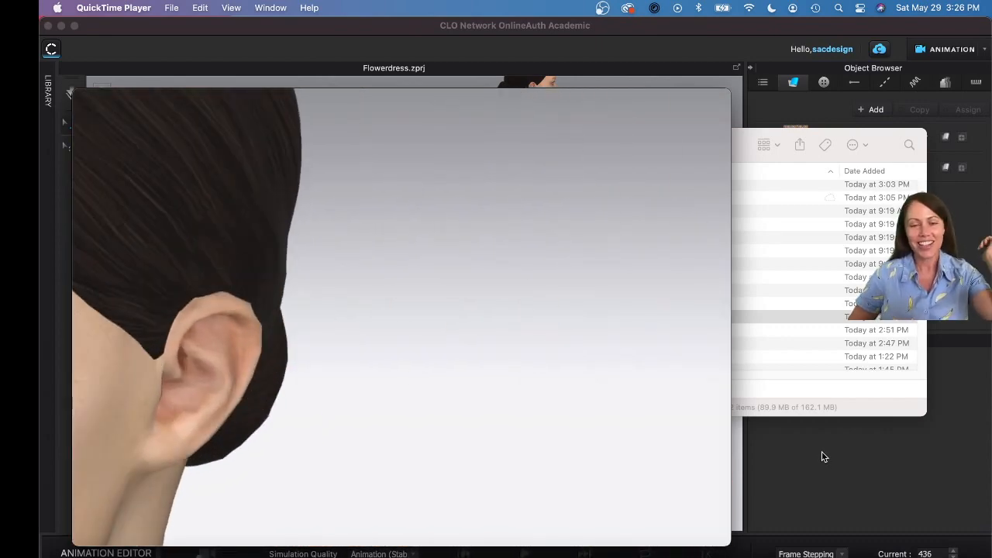
Move the video player window aside, switch back to CLO, and show the walking avatar at full length in the 3D view
mouse_move(451, 345)
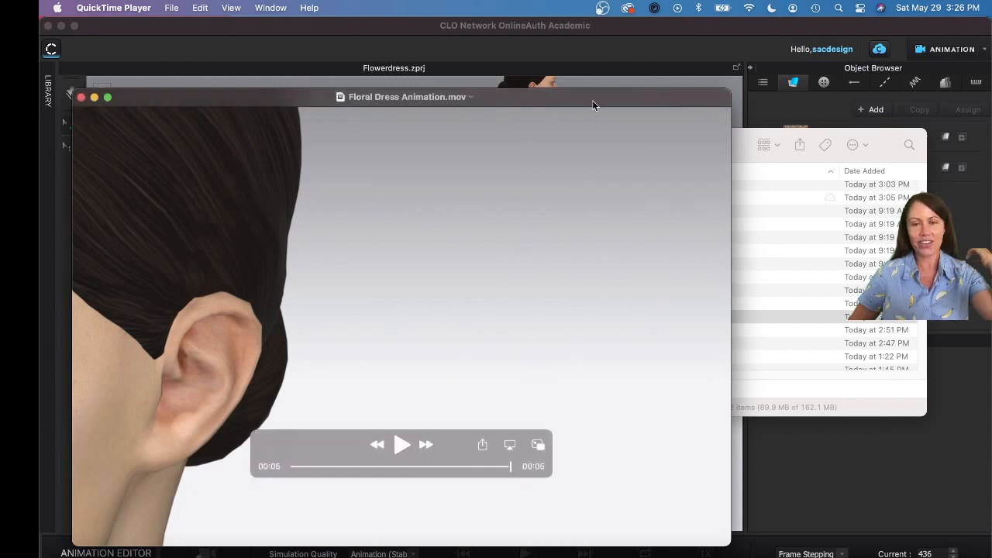
left_click_drag(592, 103, 775, 71)
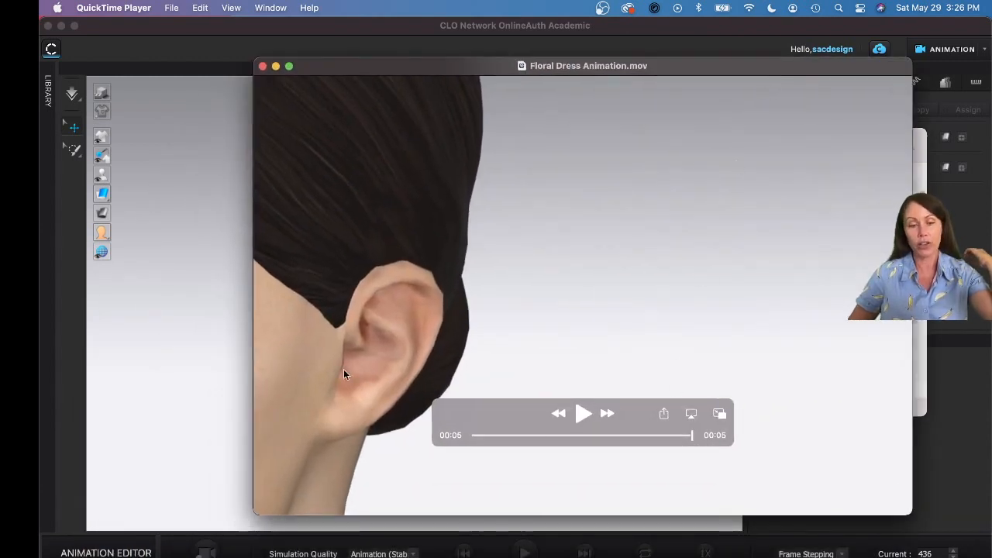
left_click(217, 381)
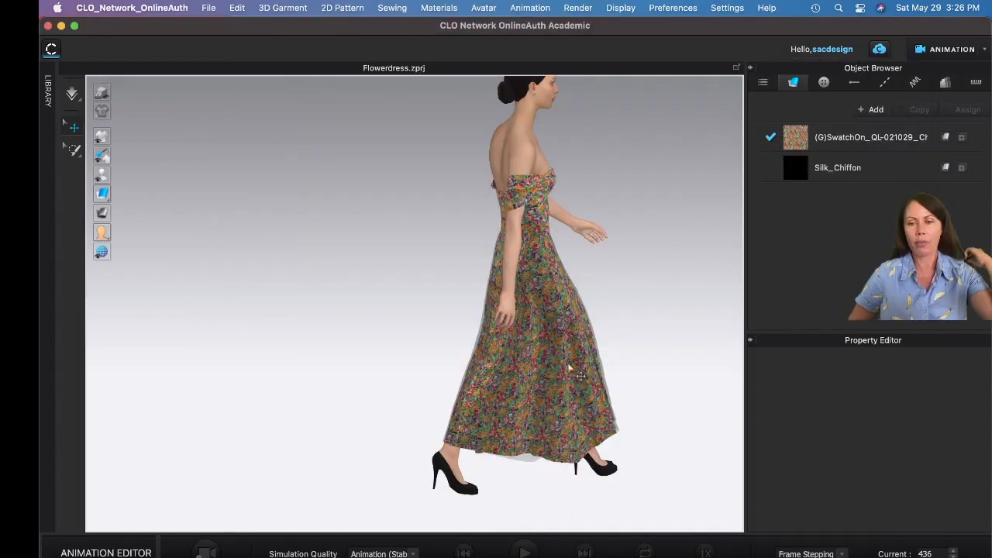
scroll(569, 371, "down", 3)
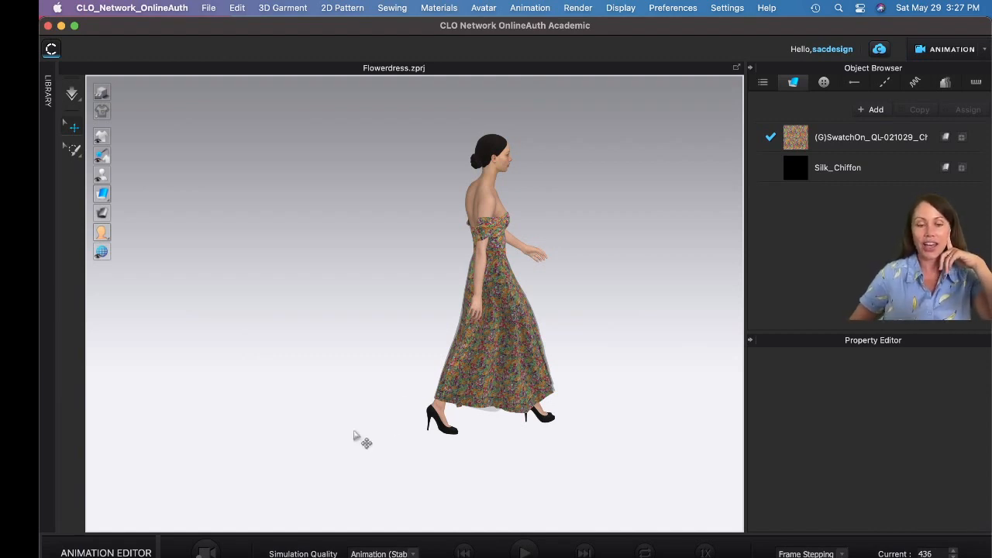
left_click(77, 551)
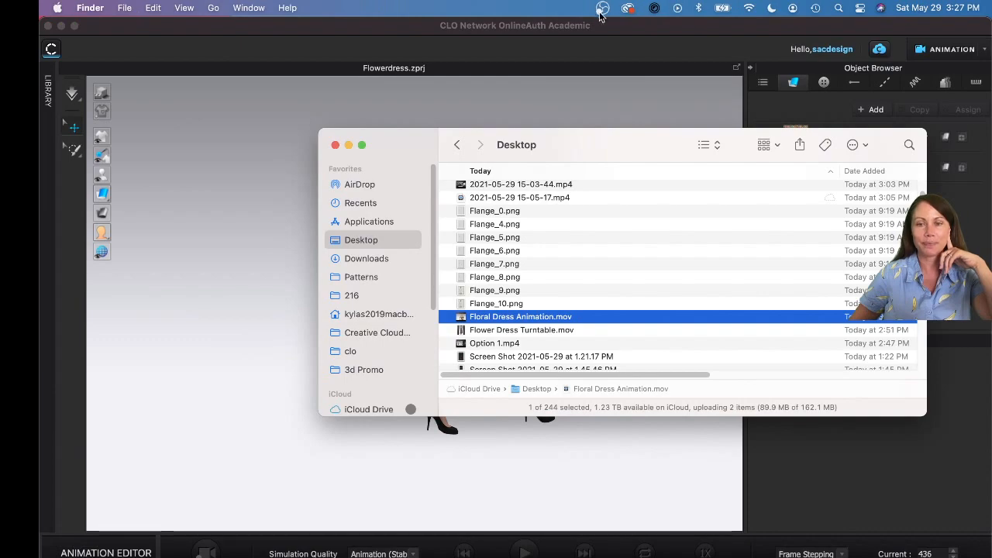